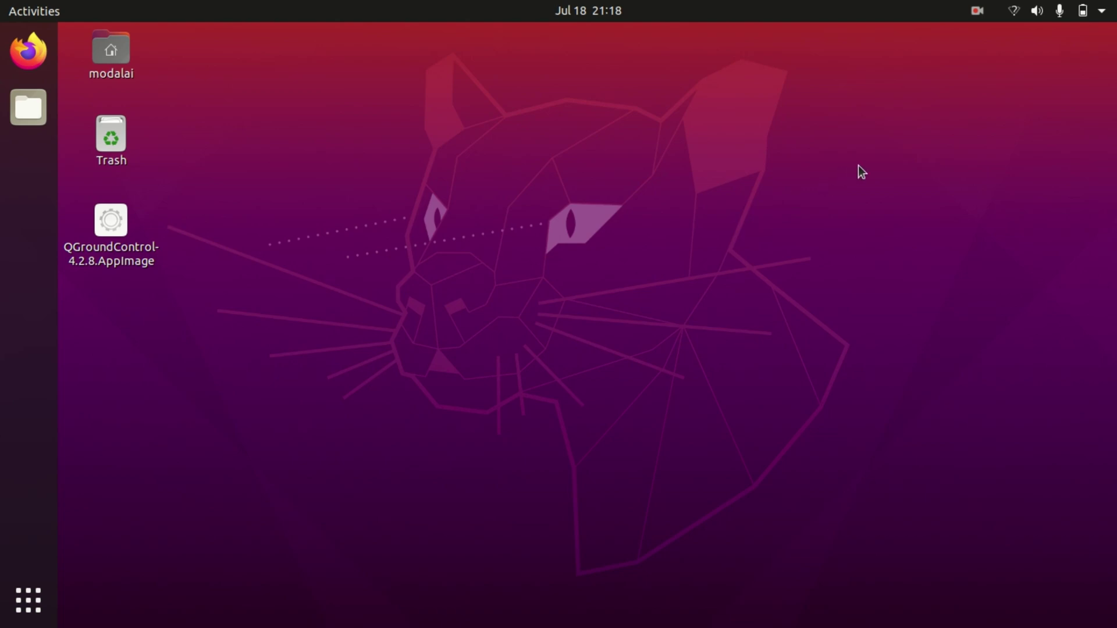
Step: Check the Wi-Fi status in the system menu, then launch the QGroundControl AppImage
{"action": "left_click", "coordinate": [1015, 13]}
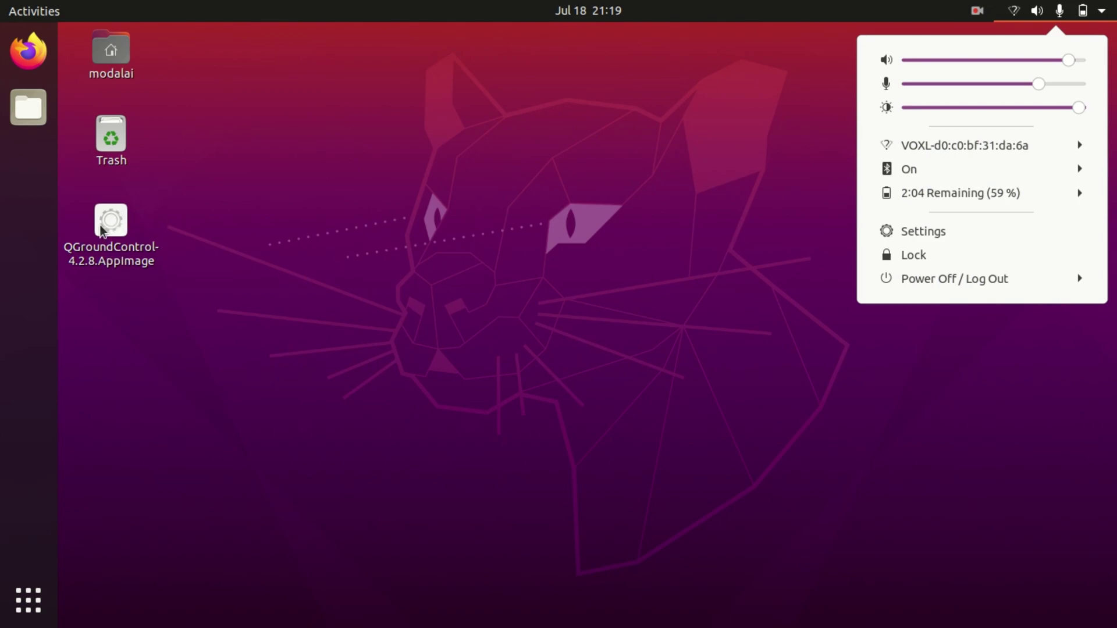
{"action": "left_click", "coordinate": [232, 234]}
{"action": "left_click", "coordinate": [102, 245]}
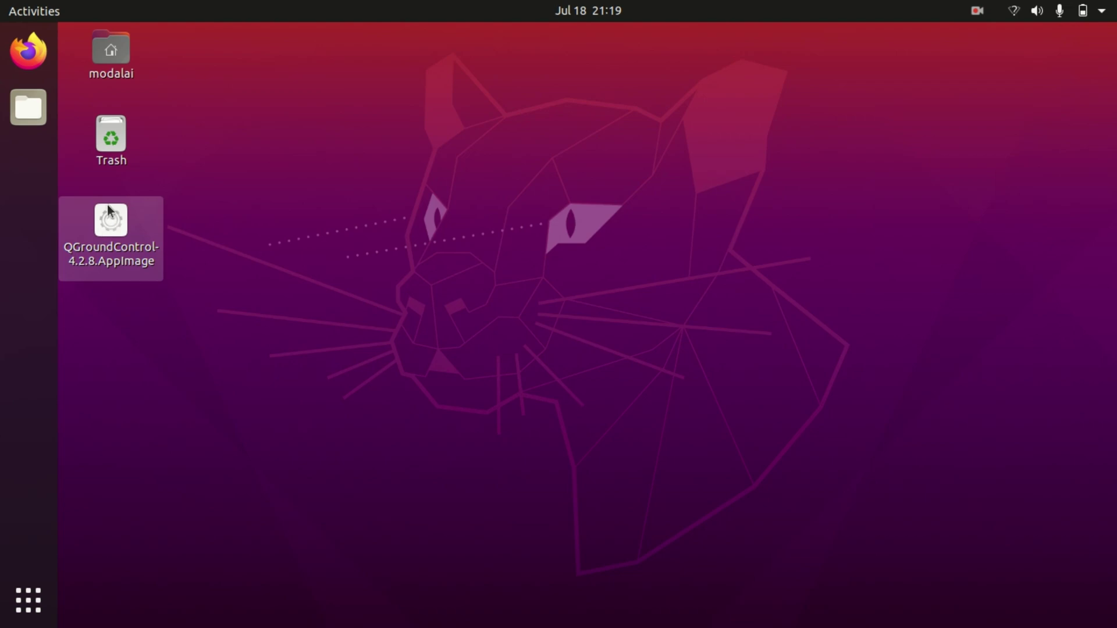
{"action": "left_click", "coordinate": [114, 224]}
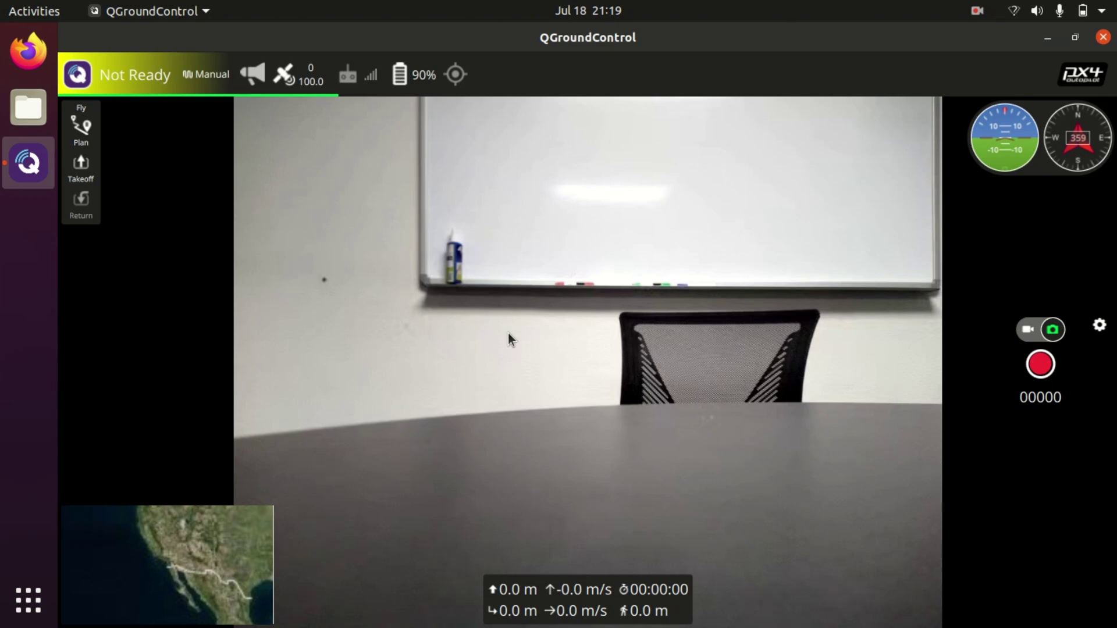
Step: Open a maximized terminal window with enlarged text
{"action": "key", "text": "ctrl+alt+t"}
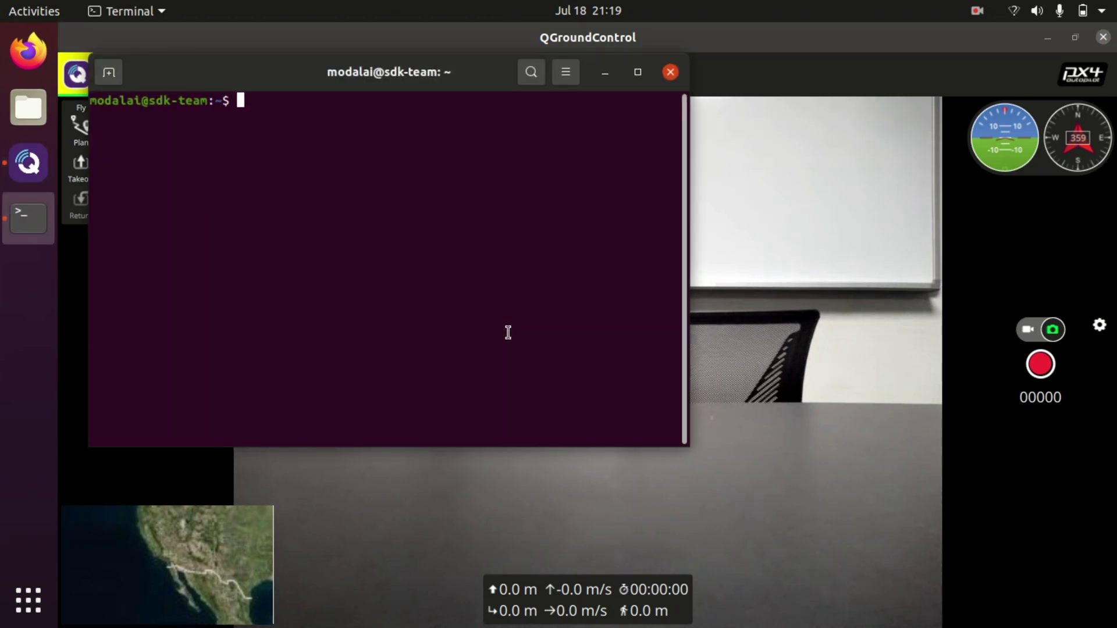
{"action": "key", "text": "super+Up"}
{"action": "key", "text": "ctrl+plus"}
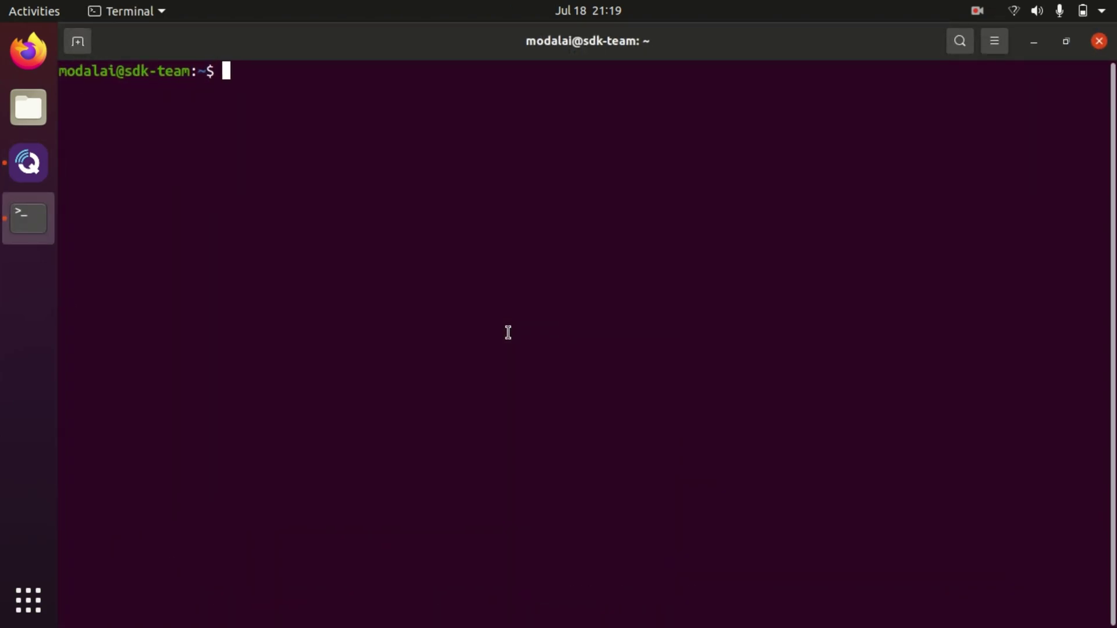
Step: Enter the VOXL 2 via adb shell, note wlan0 IP 192.168.8.1, and open a second tab
{"action": "type", "text": "adb shell"}
{"action": "key", "text": "Return"}
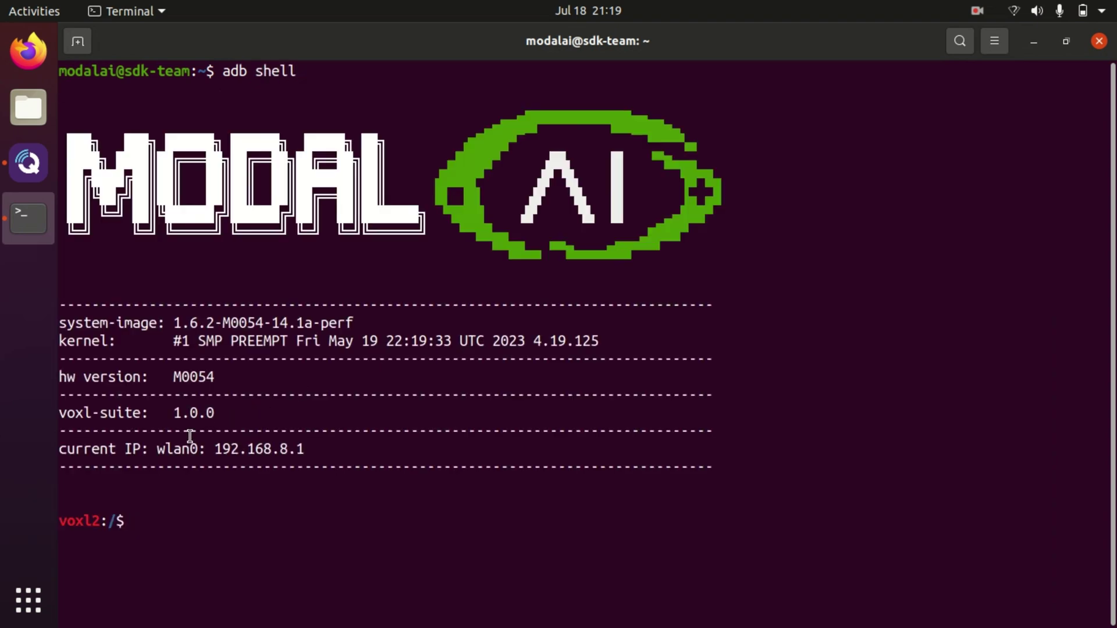
{"action": "left_click_drag", "start_coordinate": [214, 452], "coordinate": [306, 450]}
{"action": "left_click", "coordinate": [377, 526]}
{"action": "key", "text": "ctrl+shift+t"}
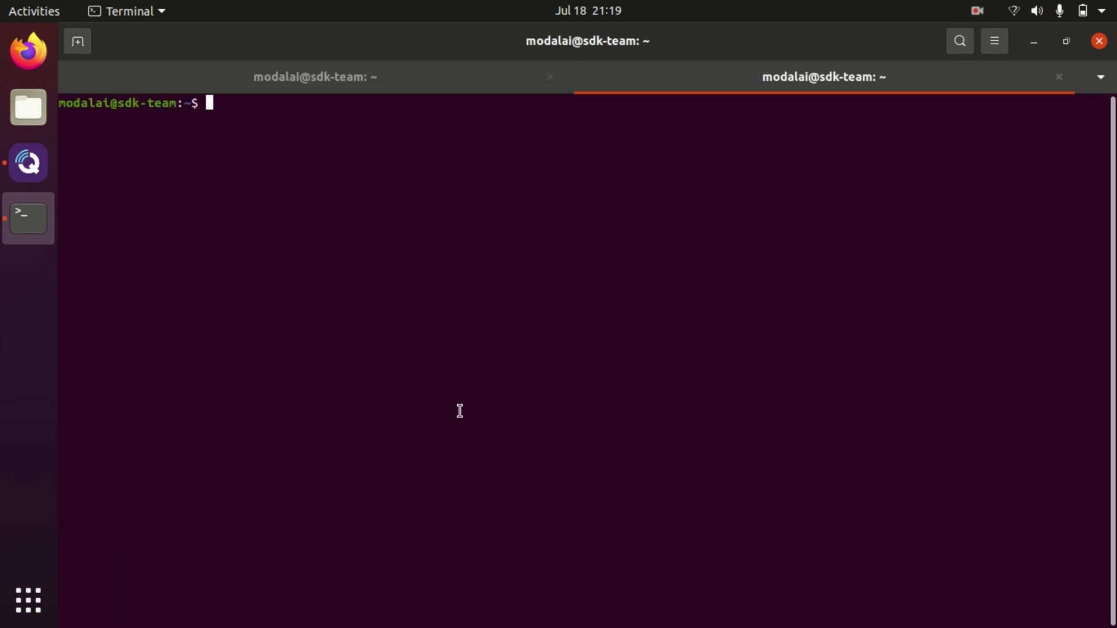
Step: Run ip address locally, note wlp2s0 at 192.168.8.10/24, and return to the VOXL 2 tab
{"action": "type", "text": "ip address"}
{"action": "key", "text": "Return"}
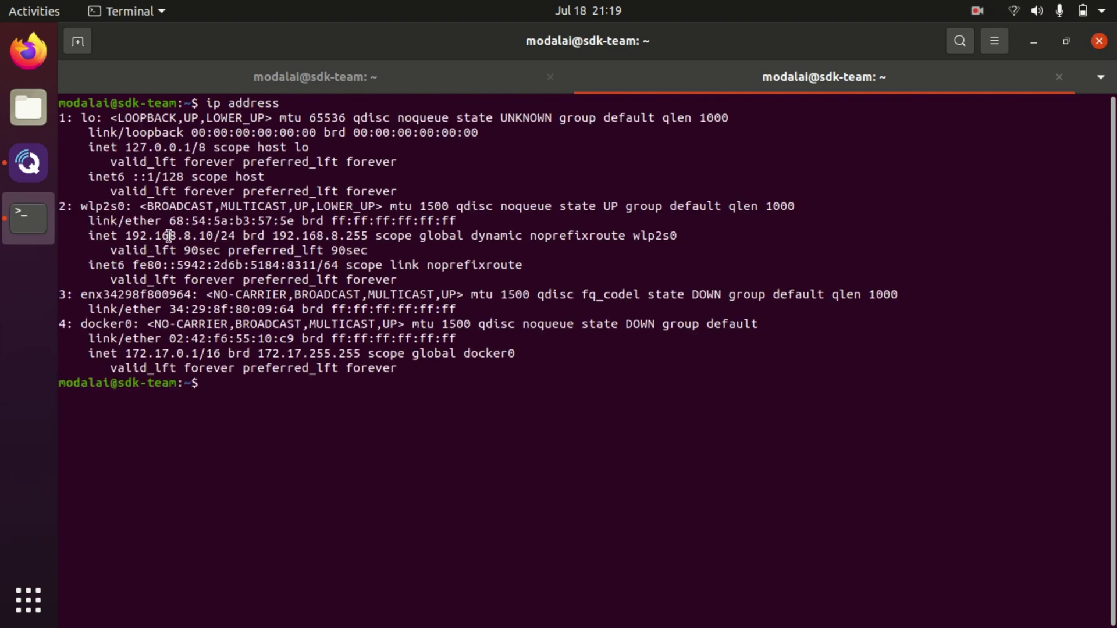
{"action": "left_click_drag", "start_coordinate": [147, 235], "coordinate": [212, 235]}
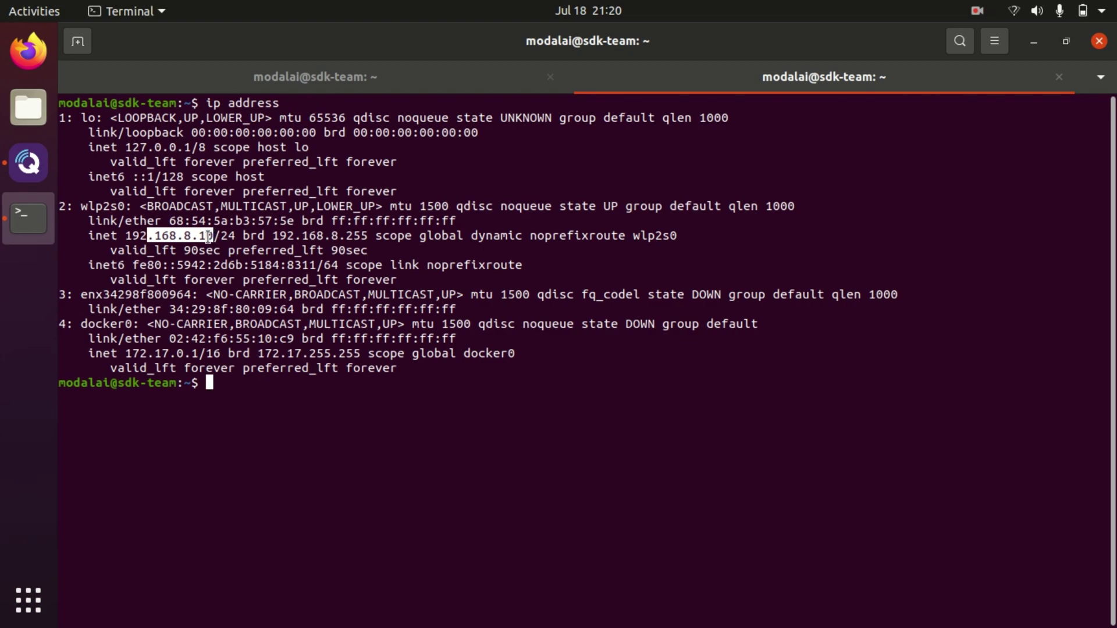
{"action": "left_click", "coordinate": [213, 236]}
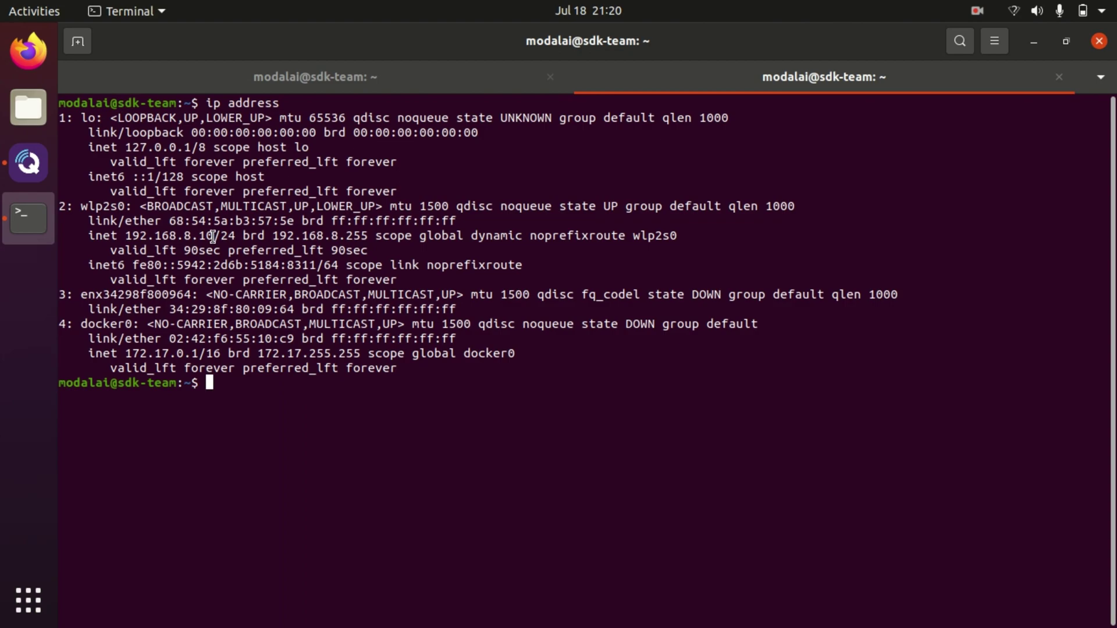
{"action": "left_click", "coordinate": [313, 74]}
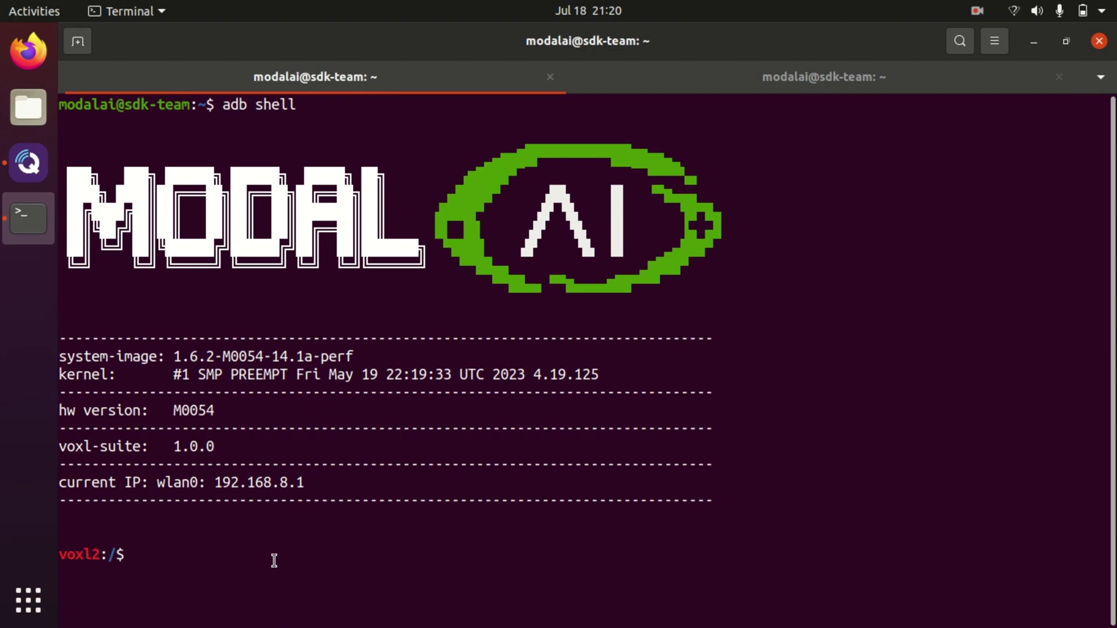
Step: Print /etc/modalai/voxl-mavlink-server.conf and check primary GCS IP 192.168.8.10 and secondary 192.168.8.11
{"action": "type", "text": "cat /etc/modalai/voxl-mavlink"}
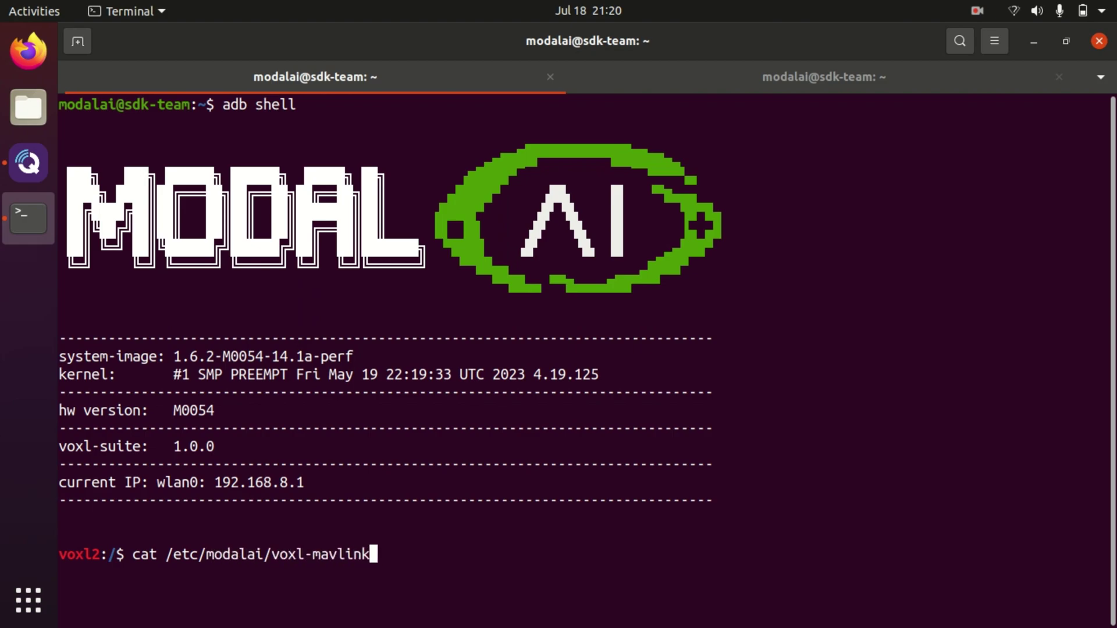
{"action": "key", "text": "Tab"}
{"action": "key", "text": "Return"}
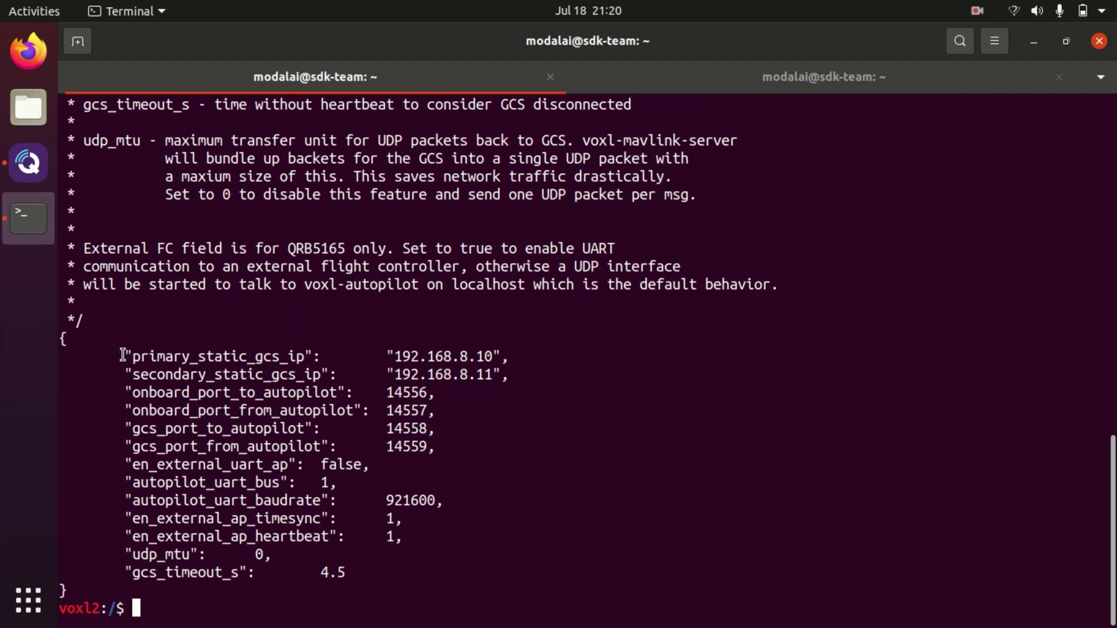
{"action": "left_click_drag", "start_coordinate": [389, 356], "coordinate": [517, 376]}
{"action": "left_click", "coordinate": [518, 376]}
{"action": "type", "text": "voxl-inspect-services"}
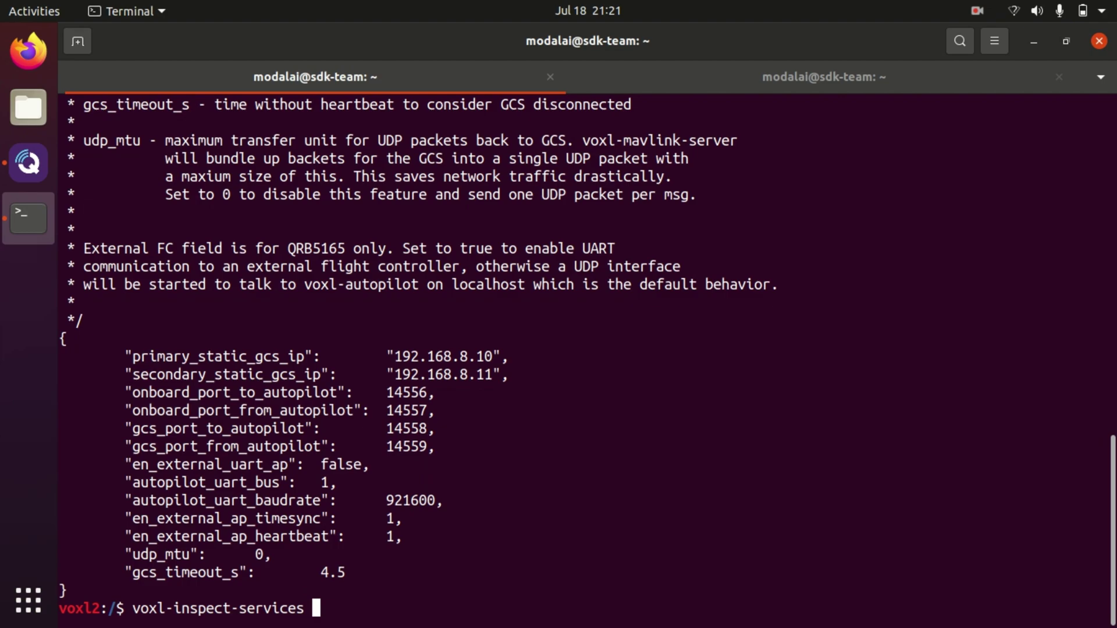
{"action": "key", "text": "Return"}
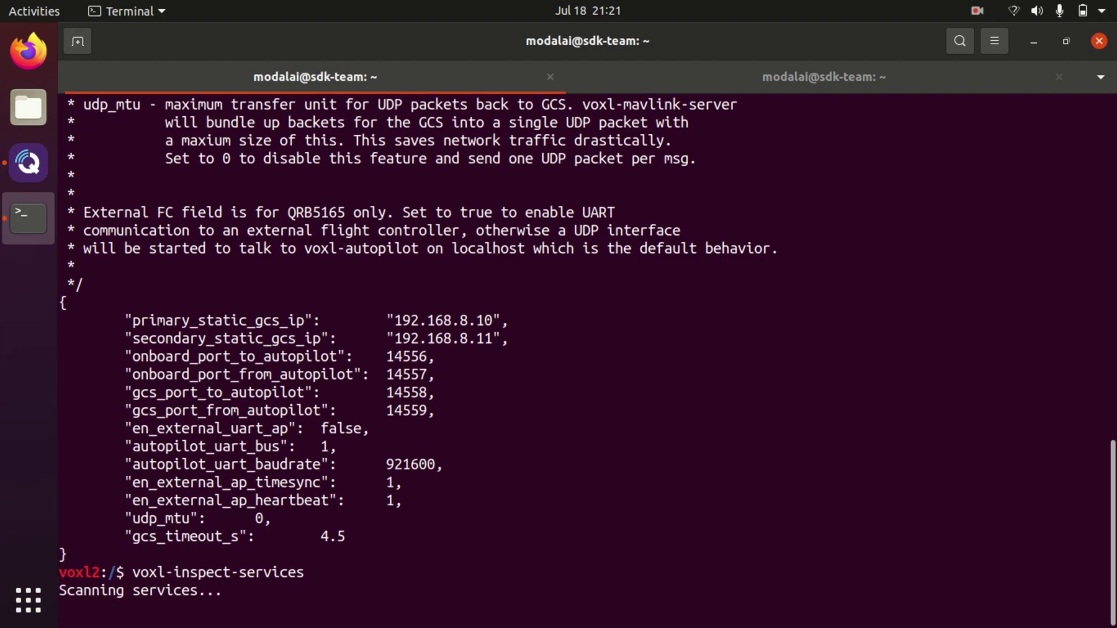
{"action": "scroll", "coordinate": [450, 448], "scroll_direction": "up", "scroll_amount": 2}
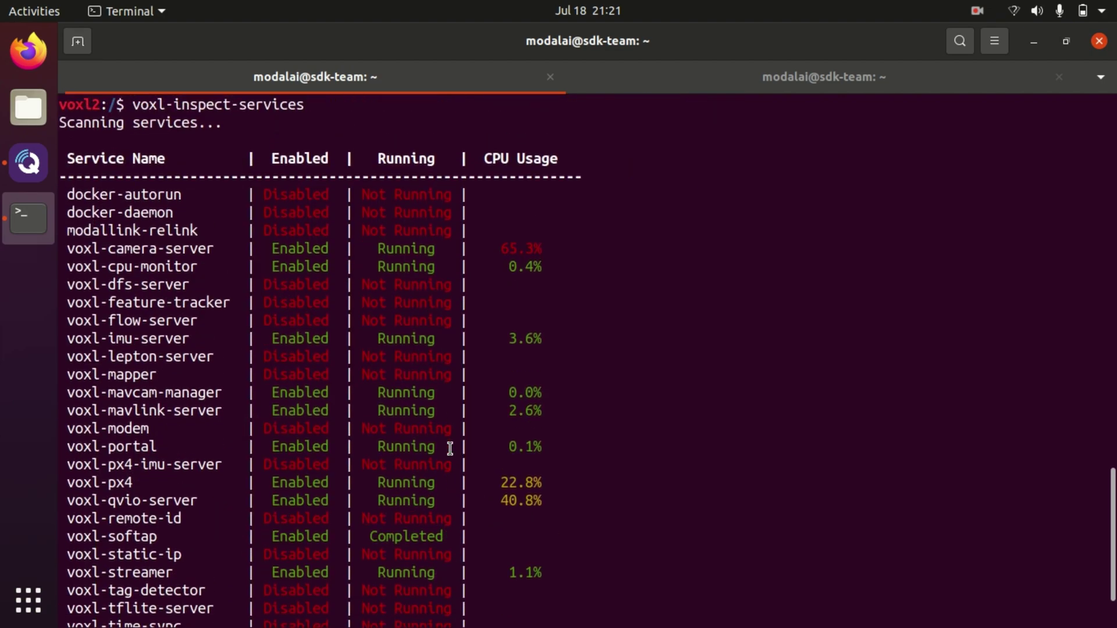
{"action": "scroll", "coordinate": [450, 448], "scroll_direction": "down", "scroll_amount": 2}
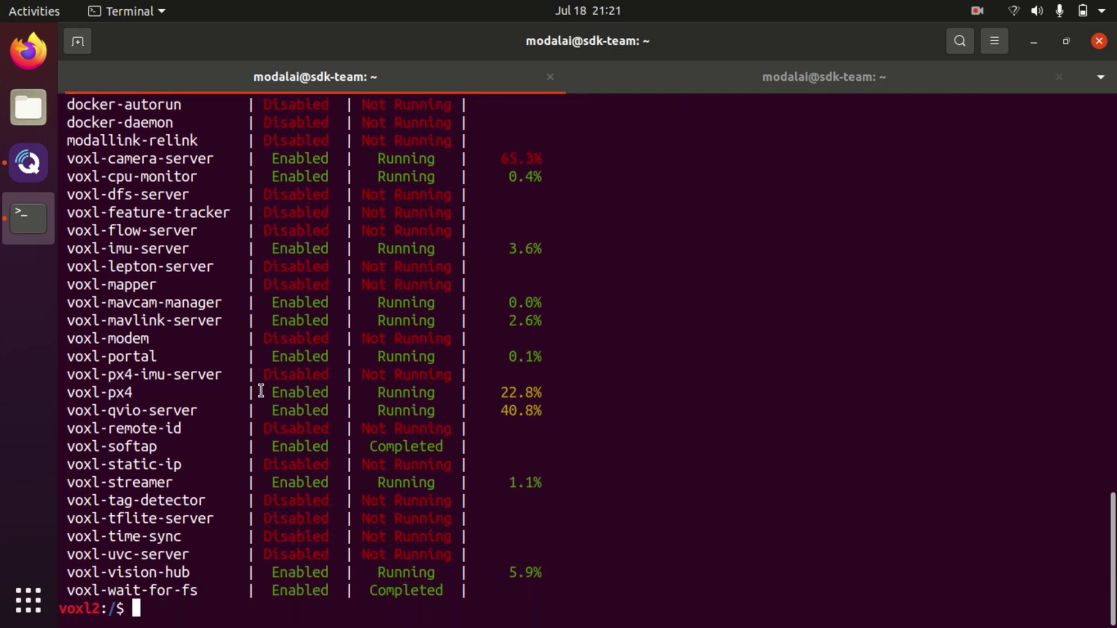
{"action": "left_click_drag", "start_coordinate": [269, 392], "coordinate": [437, 377]}
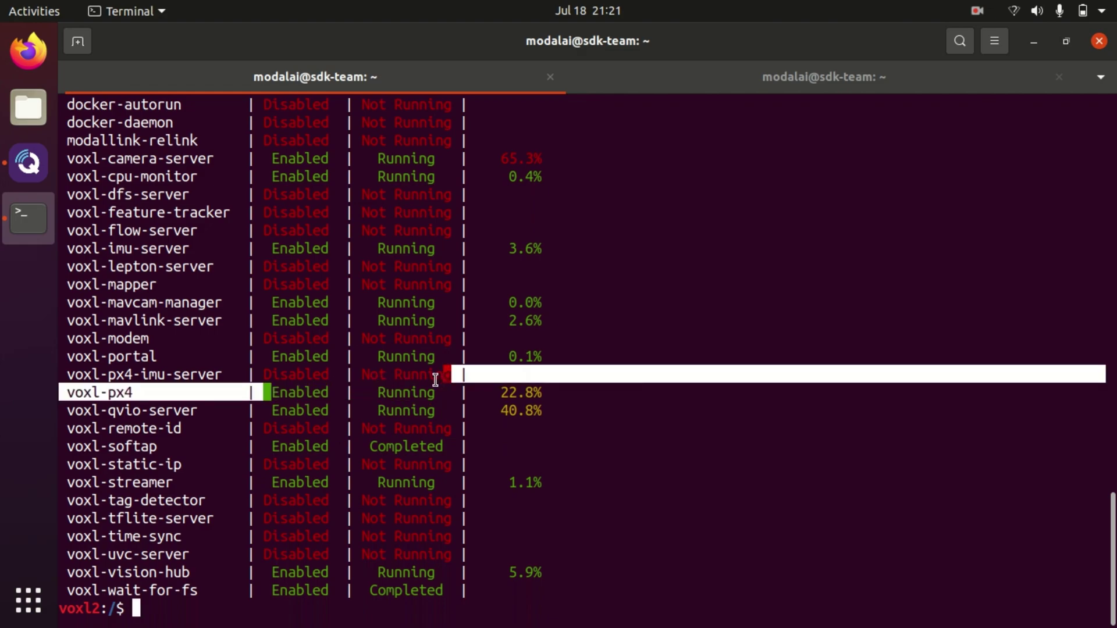
{"action": "left_click", "coordinate": [435, 380]}
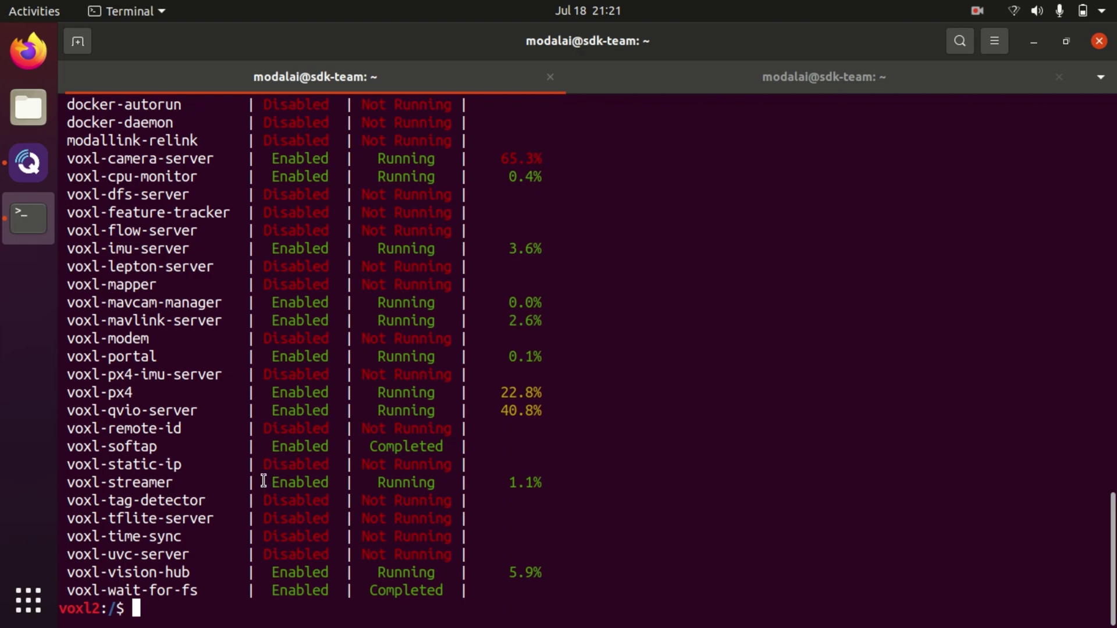
{"action": "left_click_drag", "start_coordinate": [263, 482], "coordinate": [423, 482]}
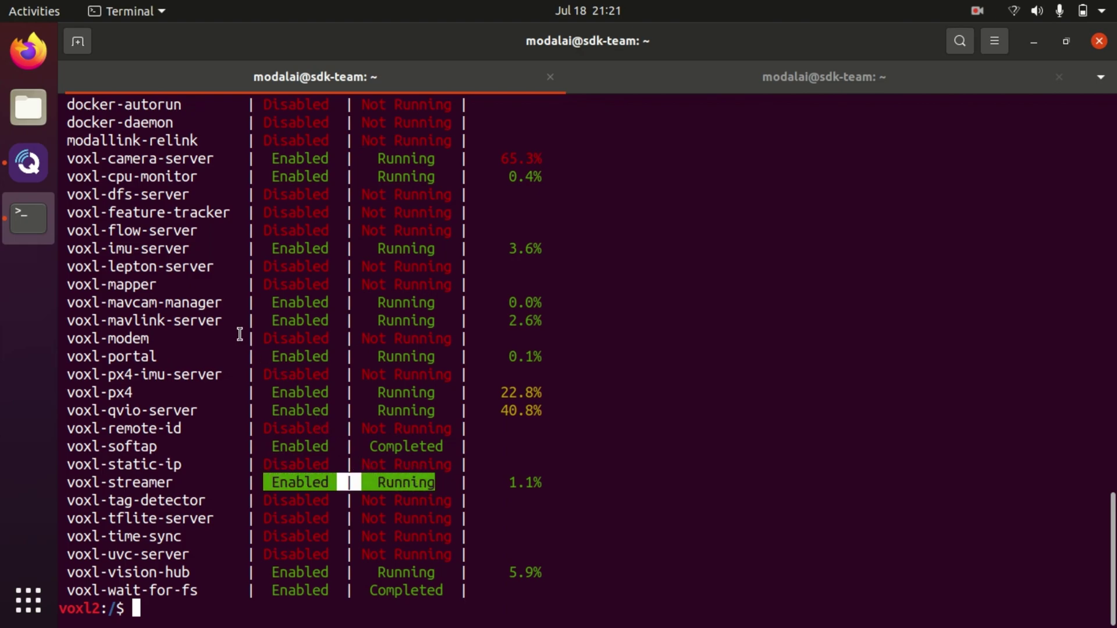
{"action": "left_click_drag", "start_coordinate": [262, 304], "coordinate": [443, 321]}
{"action": "left_click", "coordinate": [442, 321]}
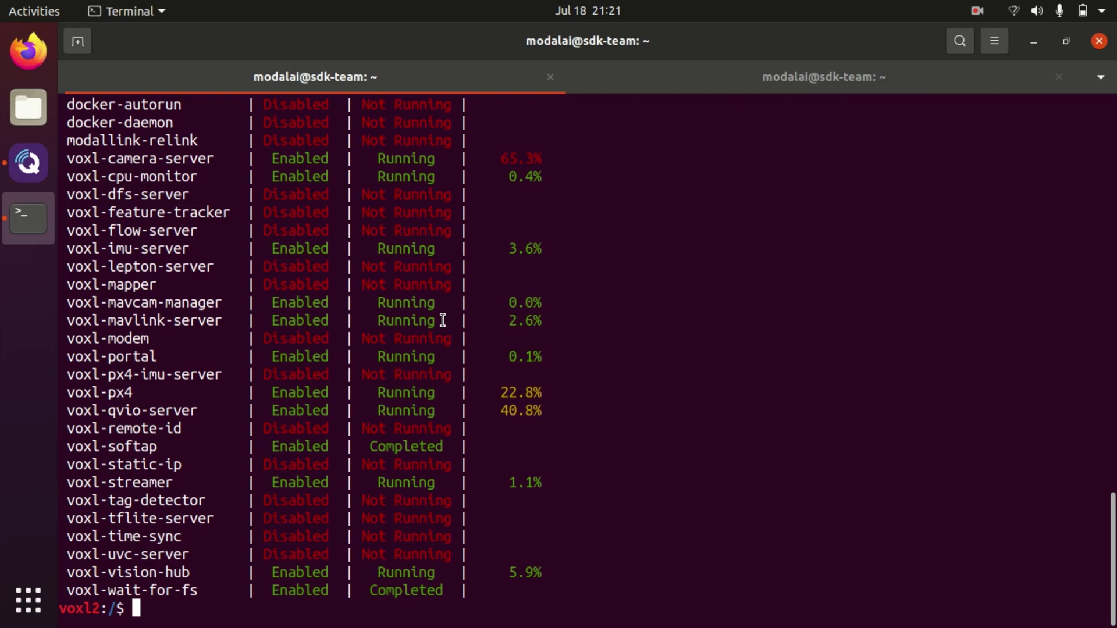
{"action": "left_click_drag", "start_coordinate": [443, 321], "coordinate": [269, 321]}
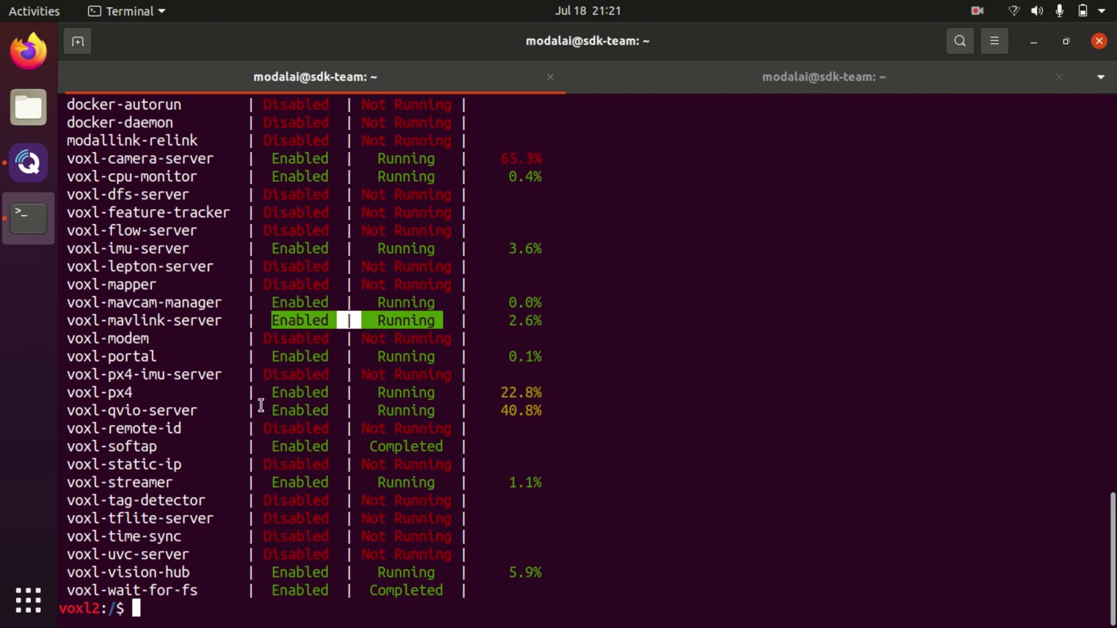
{"action": "left_click_drag", "start_coordinate": [270, 393], "coordinate": [444, 396]}
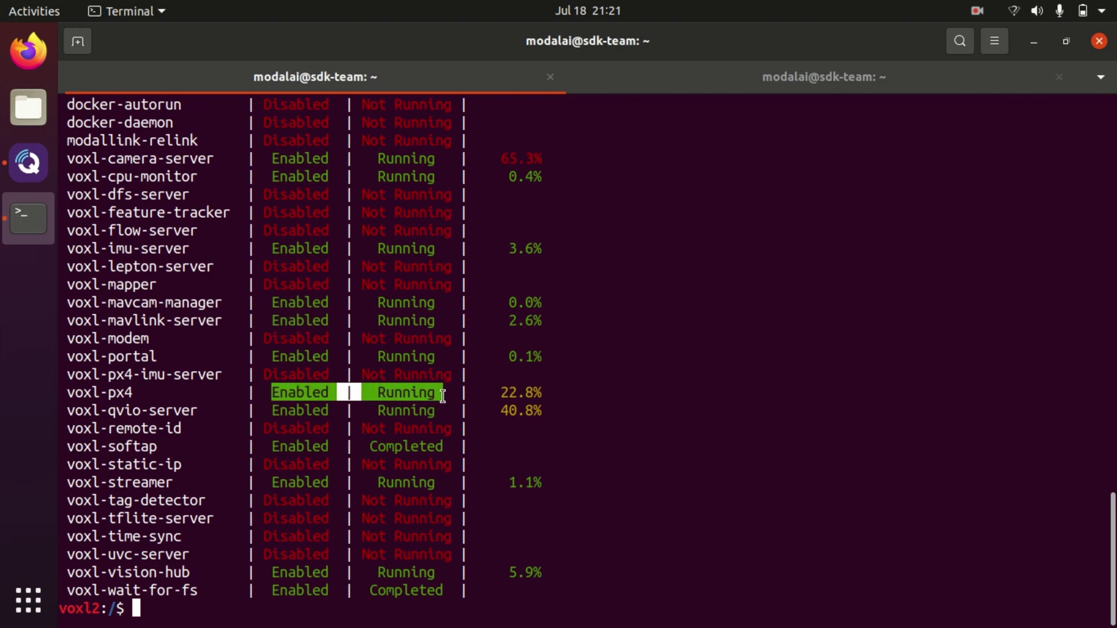
{"action": "left_click", "coordinate": [451, 397]}
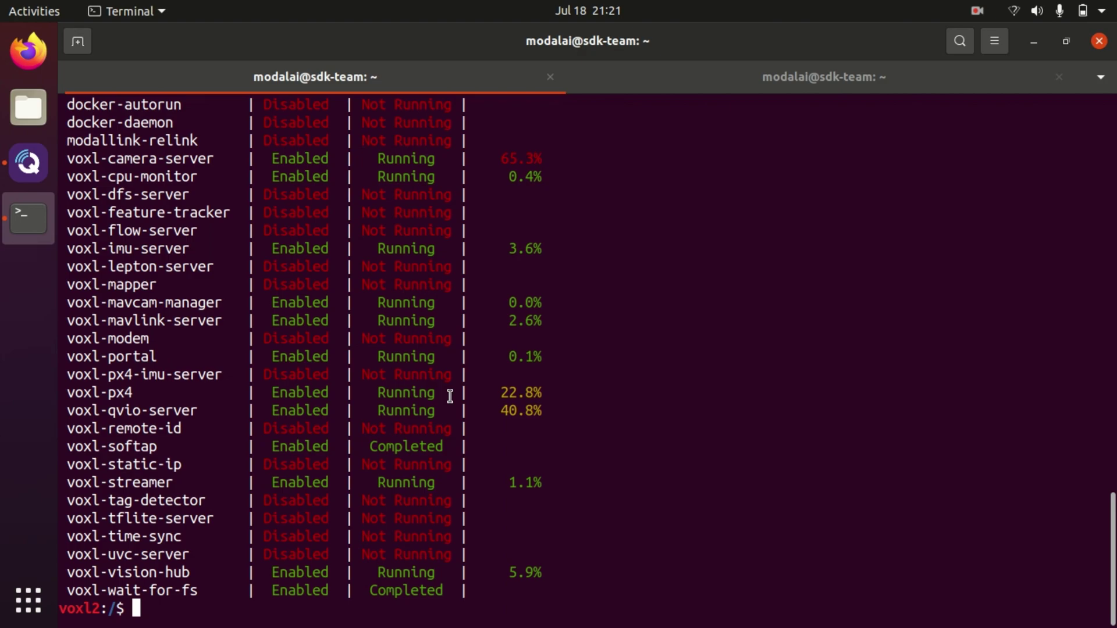
{"action": "left_click_drag", "start_coordinate": [450, 397], "coordinate": [75, 393]}
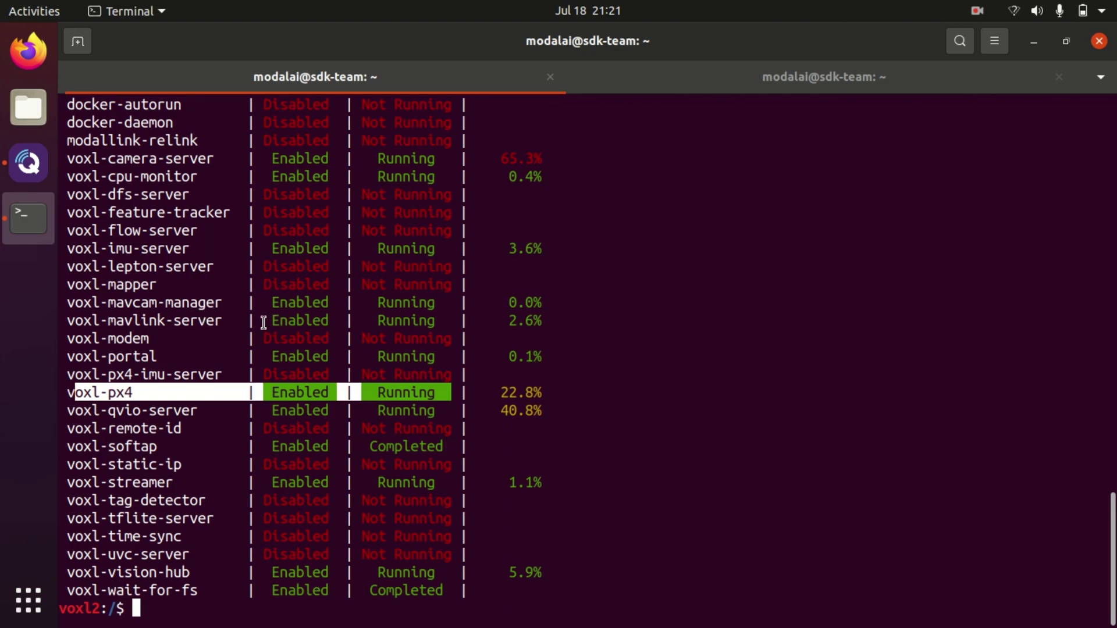
{"action": "left_click_drag", "start_coordinate": [263, 323], "coordinate": [439, 320]}
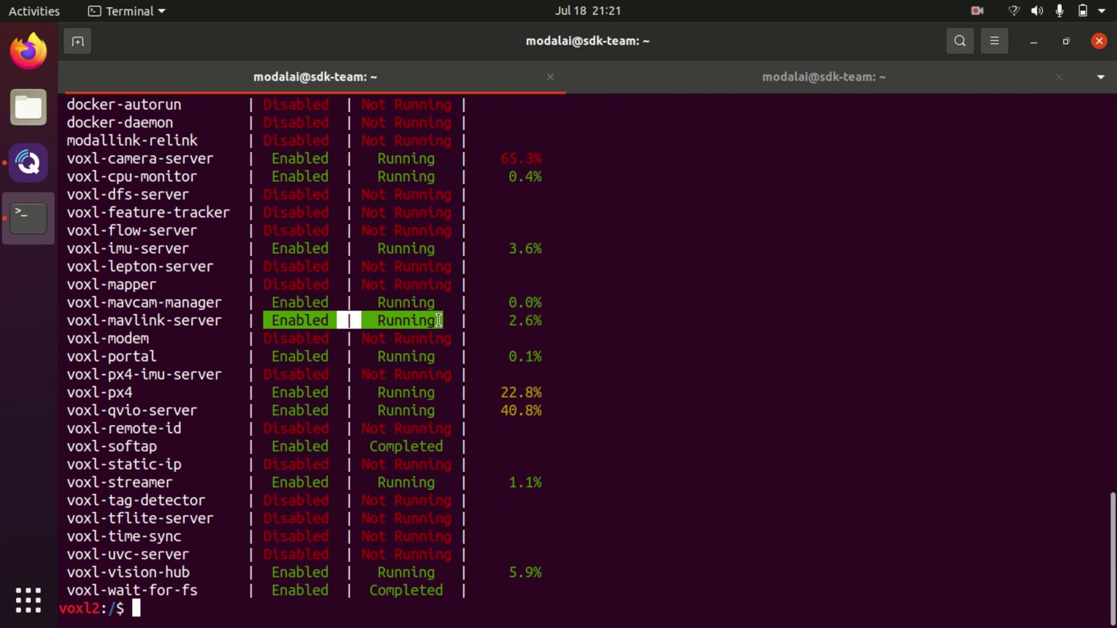
{"action": "left_click", "coordinate": [401, 337]}
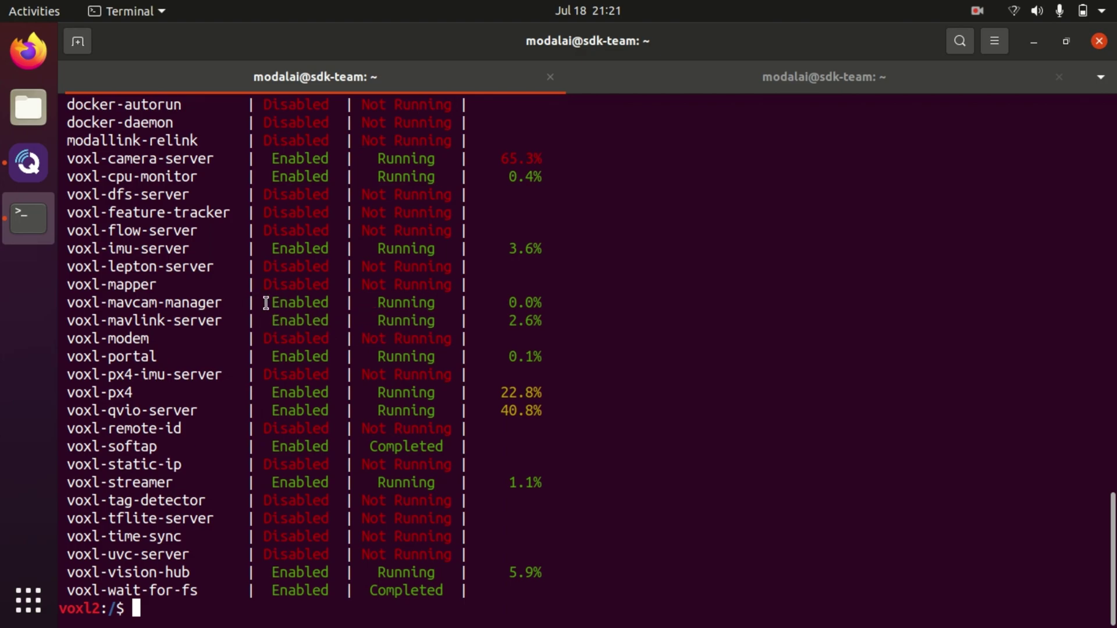
{"action": "left_click_drag", "start_coordinate": [266, 303], "coordinate": [442, 303]}
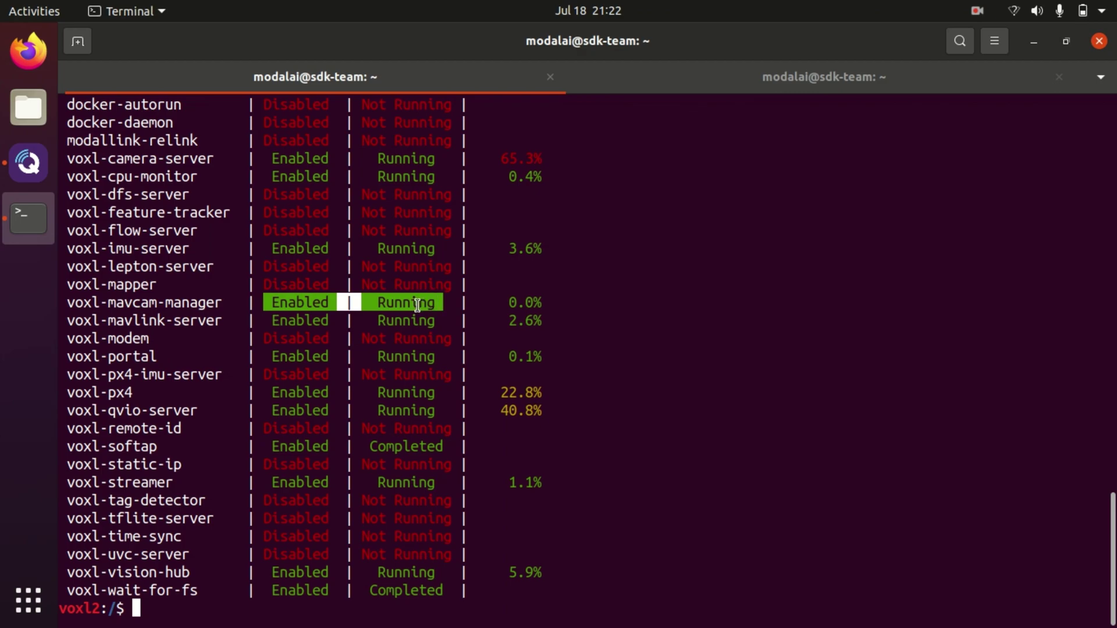
{"action": "left_click", "coordinate": [444, 304]}
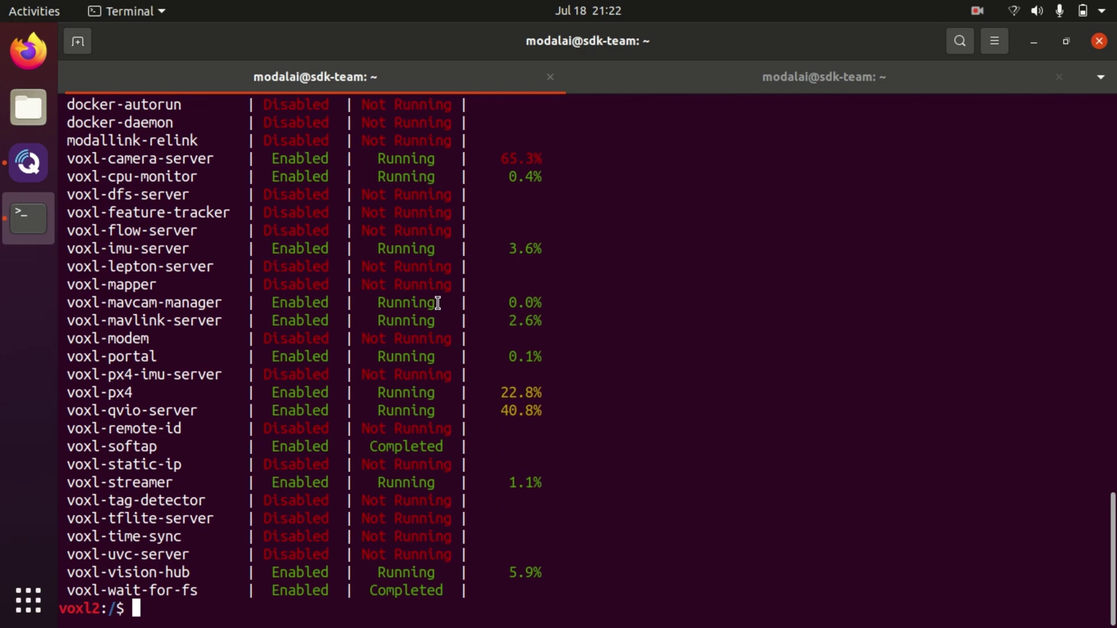
{"action": "left_click_drag", "start_coordinate": [268, 481], "coordinate": [444, 484]}
{"action": "left_click", "coordinate": [525, 600]}
Step: Type voxl-inspect-mavlink mavlink_ and list the available mavlink pipe names
{"action": "type", "text": "voxl-inspect-mav"}
{"action": "key", "text": "Tab"}
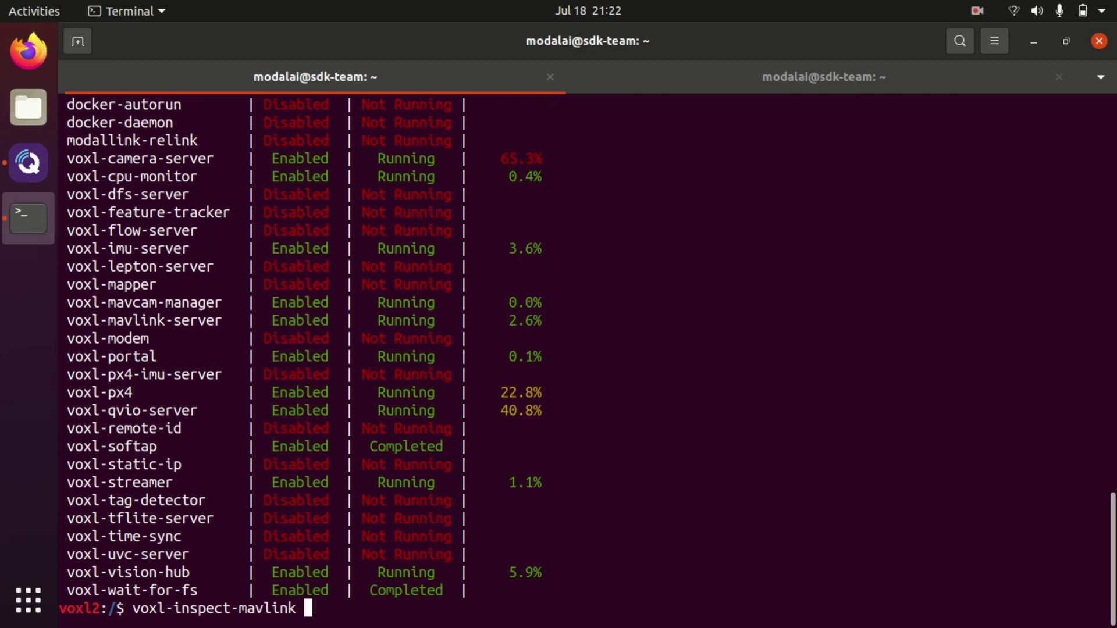
{"action": "key", "text": "Tab"}
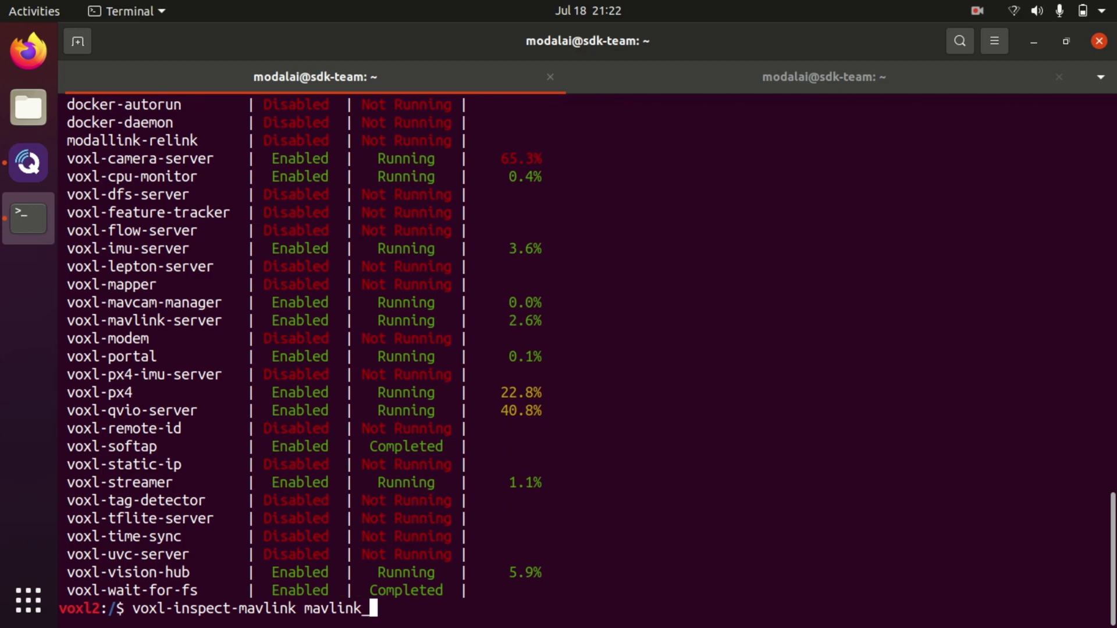
{"action": "key", "text": "Tab"}
{"action": "key", "text": "Tab"}
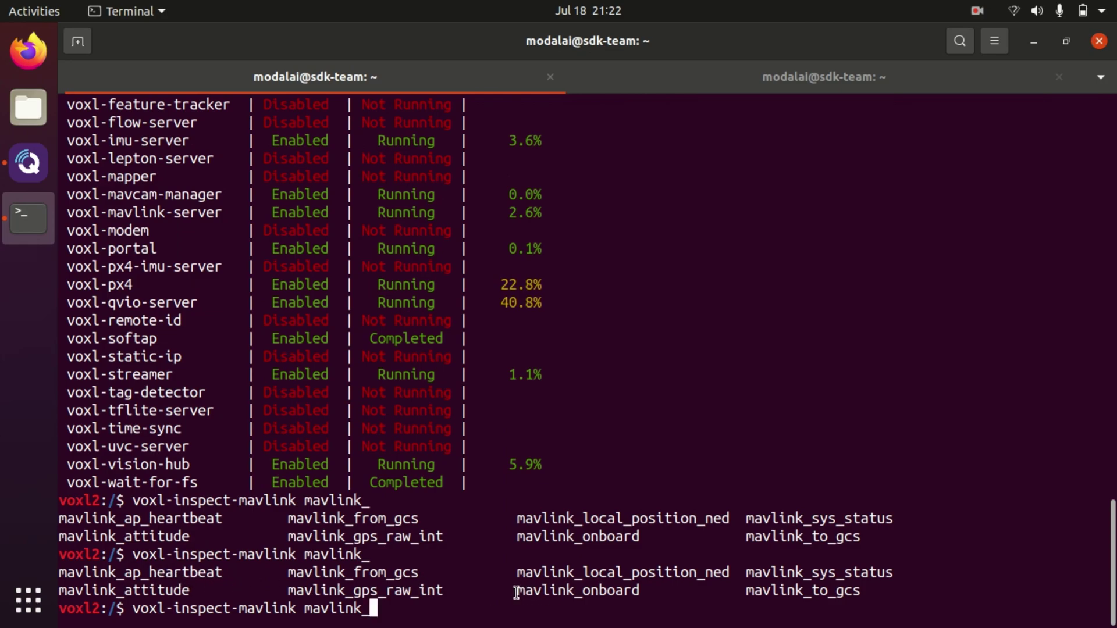
Step: Pick out mavlink_onboard, mavlink_to_gcs and mavlink_from_gcs, then complete mavlink_to_gcs
{"action": "left_click_drag", "start_coordinate": [517, 591], "coordinate": [640, 591]}
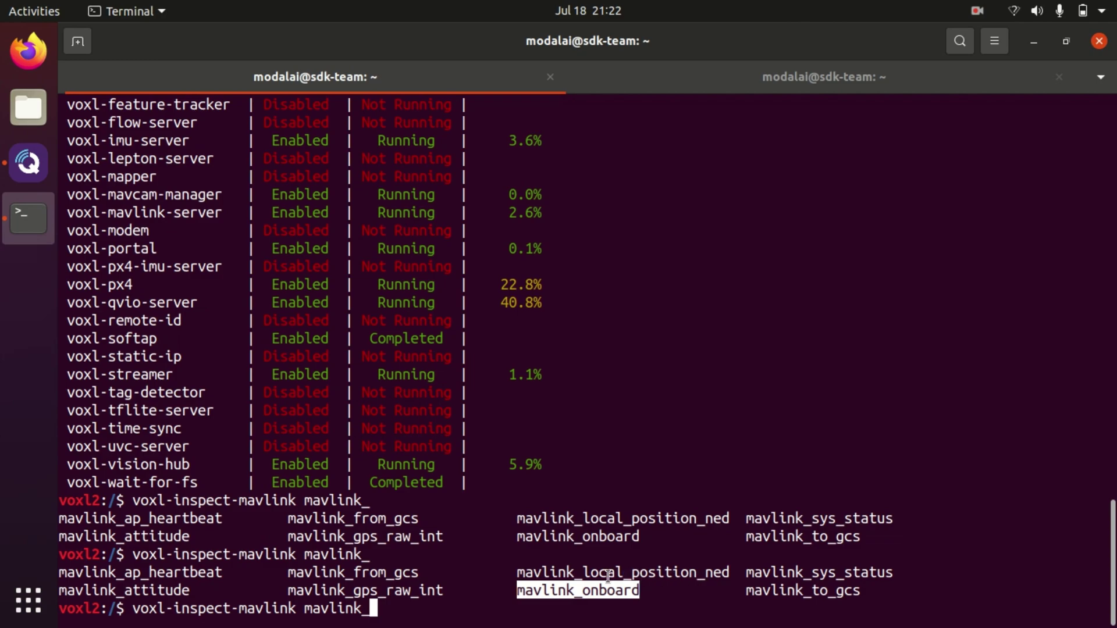
{"action": "left_click_drag", "start_coordinate": [746, 592], "coordinate": [866, 591]}
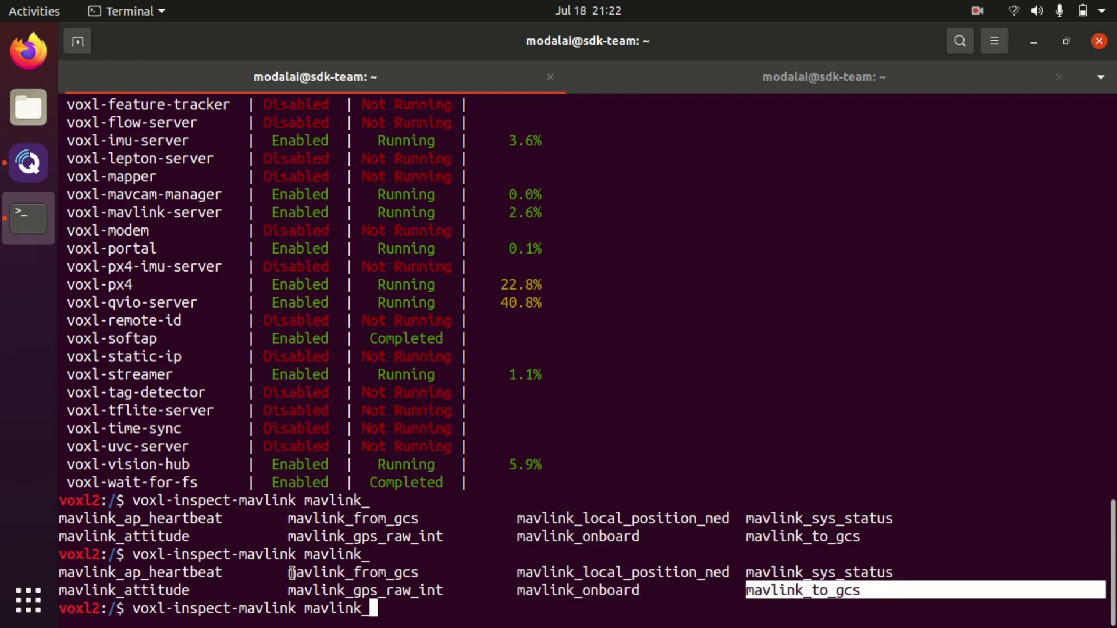
{"action": "left_click_drag", "start_coordinate": [288, 573], "coordinate": [415, 566]}
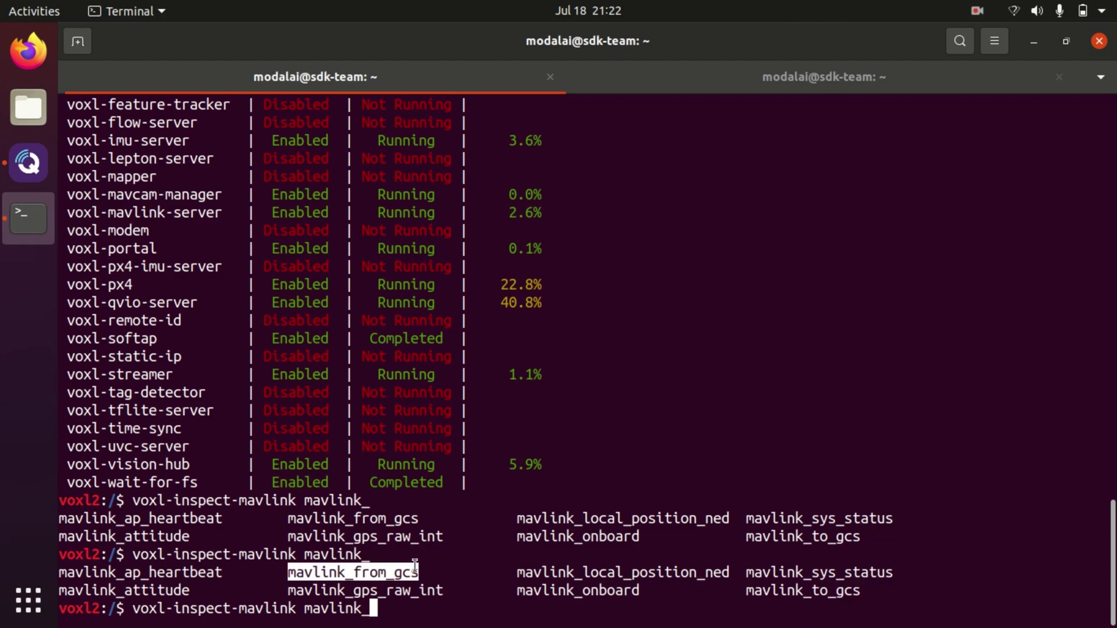
{"action": "left_click", "coordinate": [505, 620]}
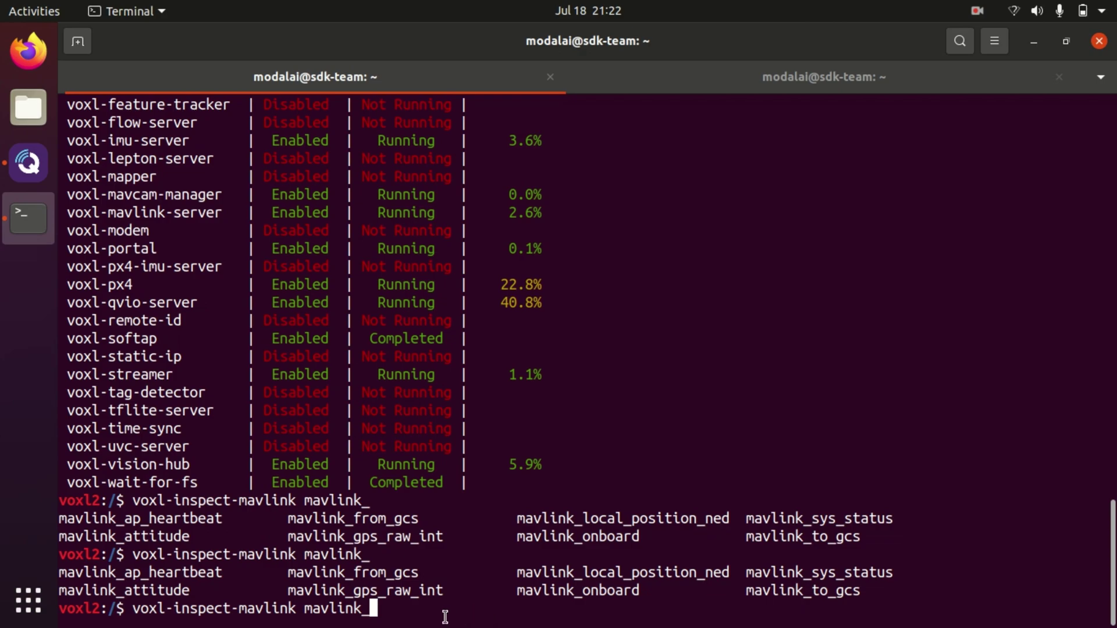
{"action": "type", "text": "to"}
{"action": "key", "text": "Tab"}
Step: Monitor live mavlink_to_gcs messages alongside QGroundControl, then stop the monitor
{"action": "key", "text": "Return"}
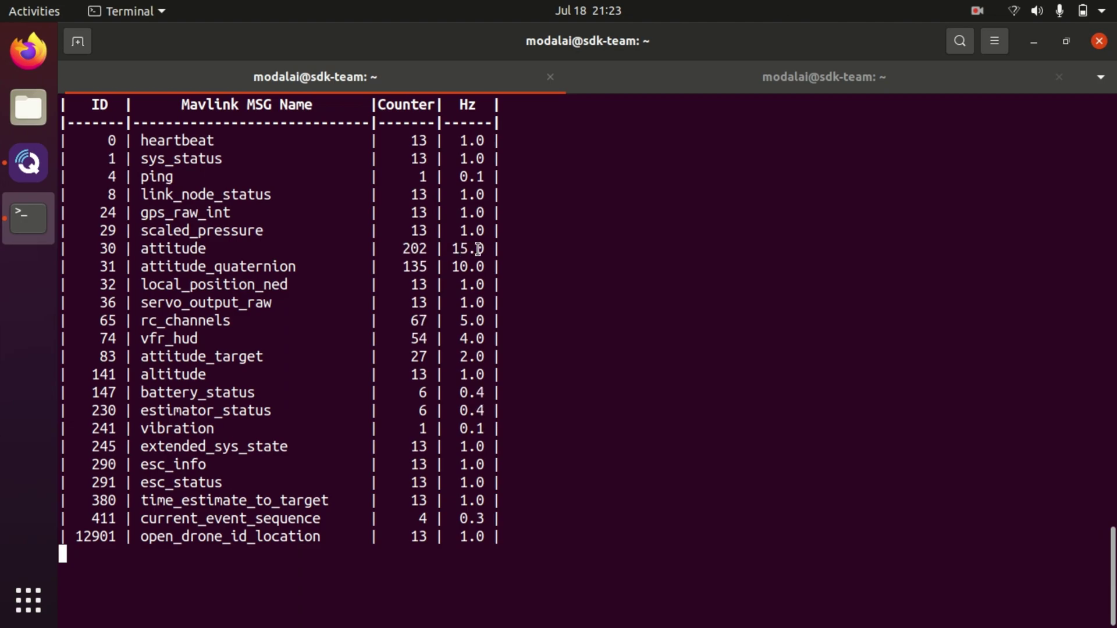
{"action": "left_click", "coordinate": [28, 163]}
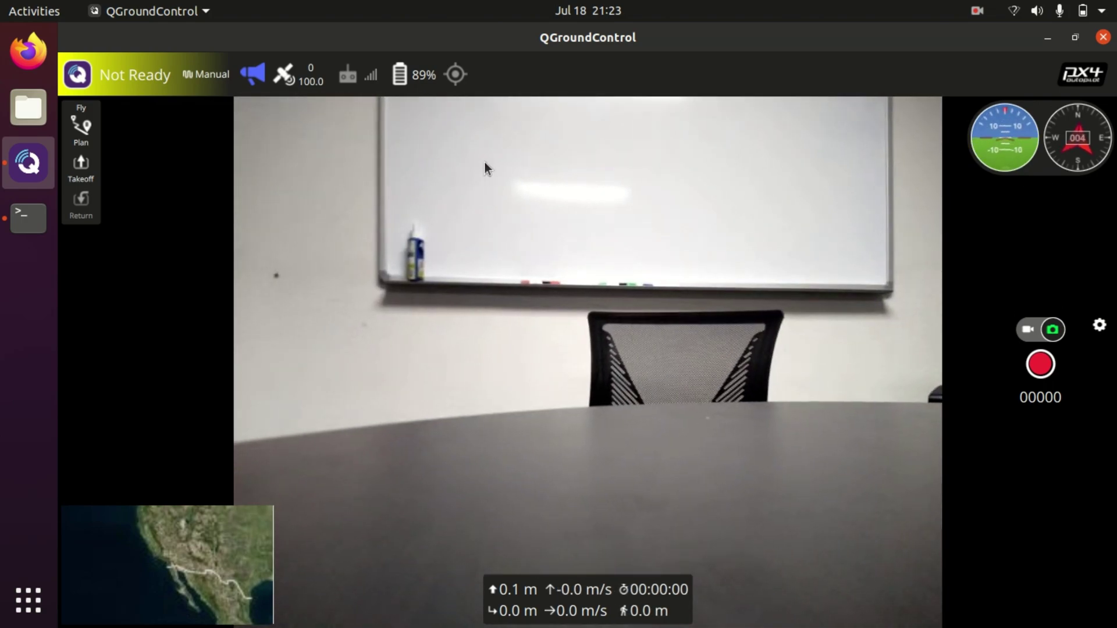
{"action": "left_click", "coordinate": [27, 220]}
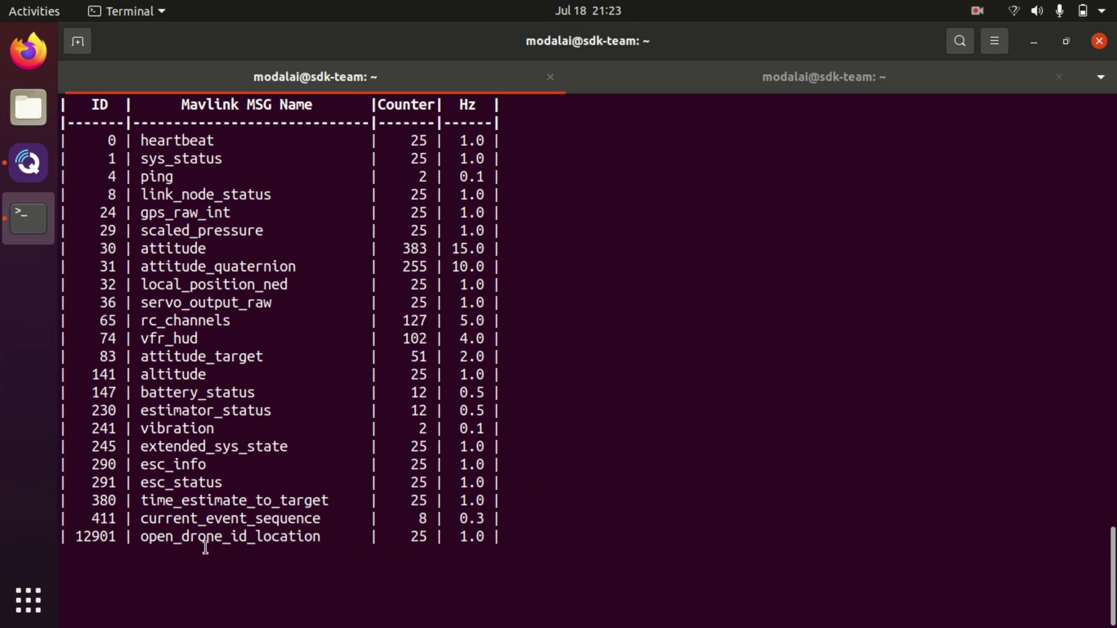
{"action": "left_click_drag", "start_coordinate": [140, 537], "coordinate": [321, 531]}
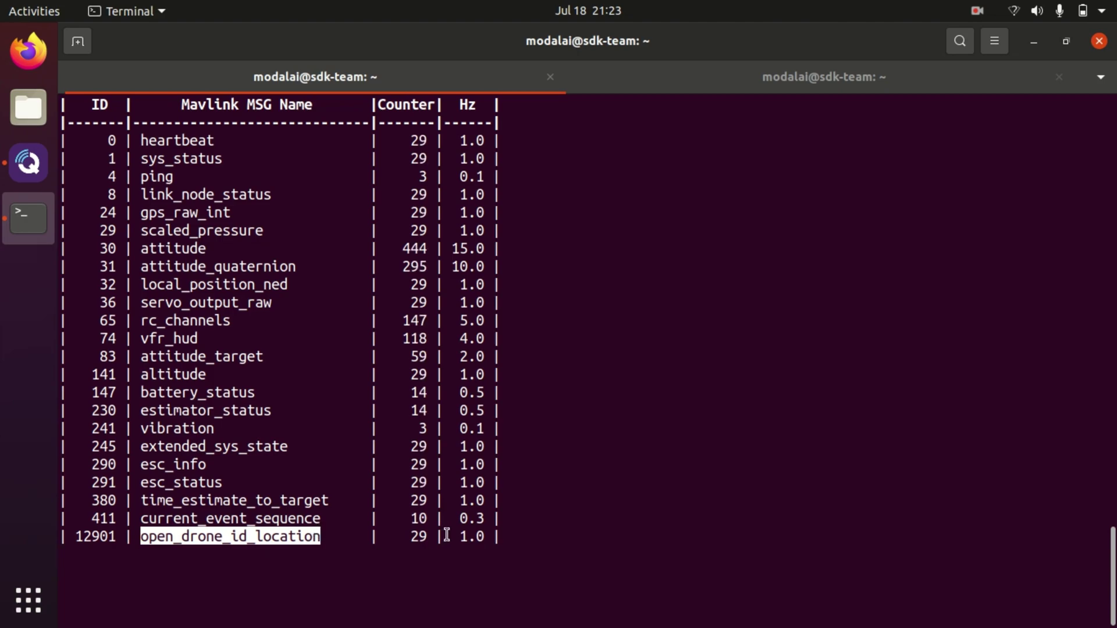
{"action": "left_click", "coordinate": [546, 538]}
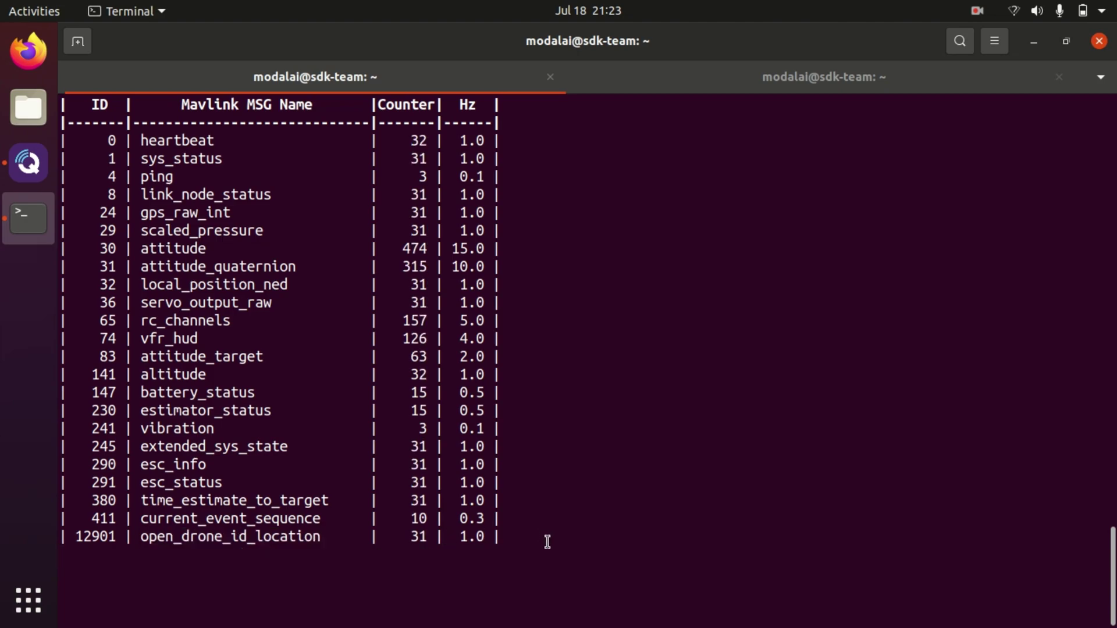
{"action": "key", "text": "ctrl+c"}
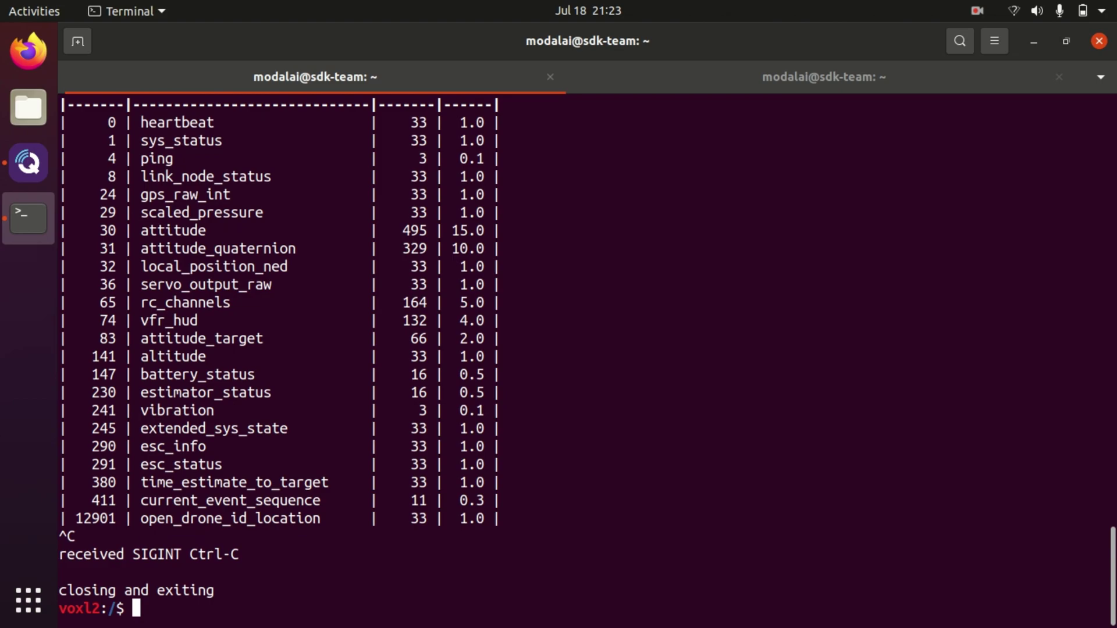
{"action": "key", "text": "Up"}
Step: Run voxl-inspect-mavlink mavlink_from_gcs with the terminal tiled left beside QGroundControl
{"action": "key", "text": "BackSpace"}
{"action": "key", "text": "BackSpace"}
{"action": "key", "text": "BackSpace"}
{"action": "key", "text": "BackSpace"}
{"action": "key", "text": "BackSpace"}
{"action": "key", "text": "BackSpace"}
{"action": "key", "text": "BackSpace"}
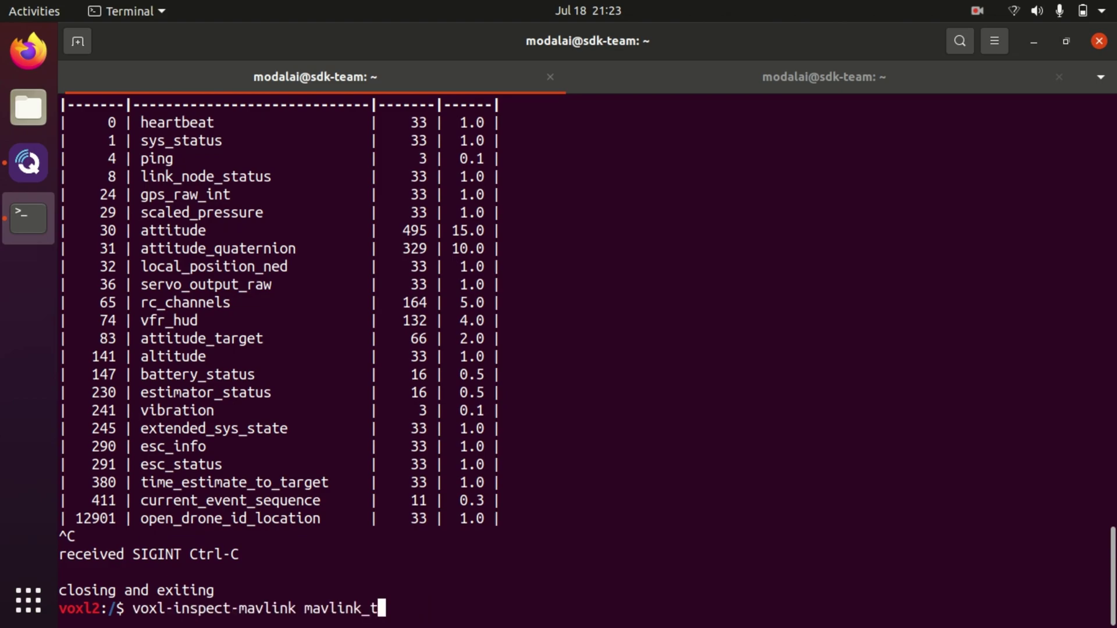
{"action": "type", "text": "from_gcs"}
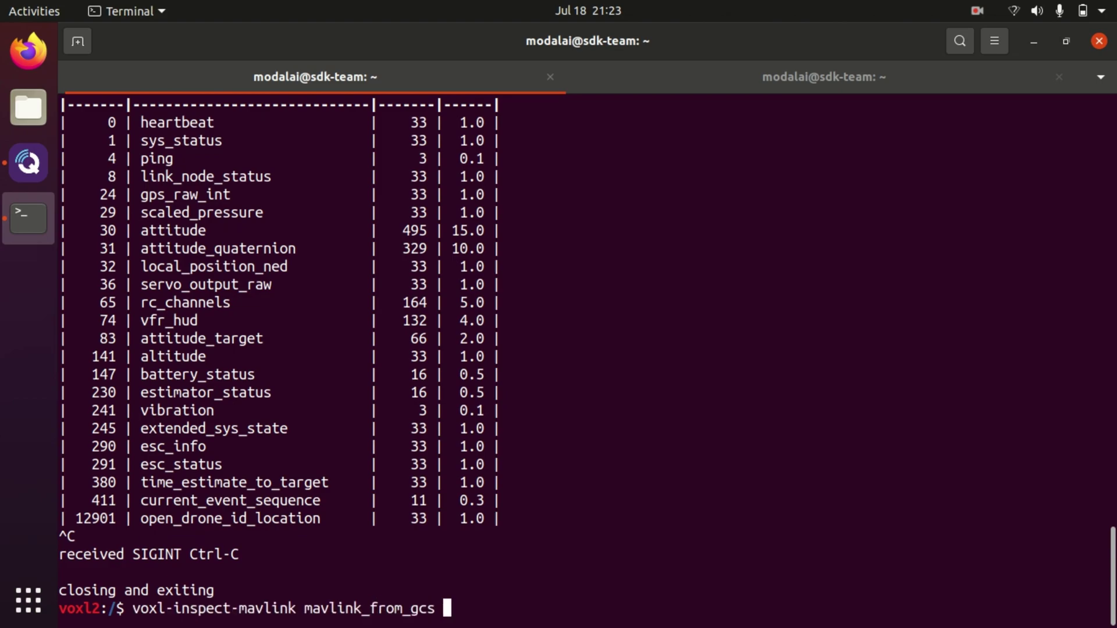
{"action": "key", "text": "Return"}
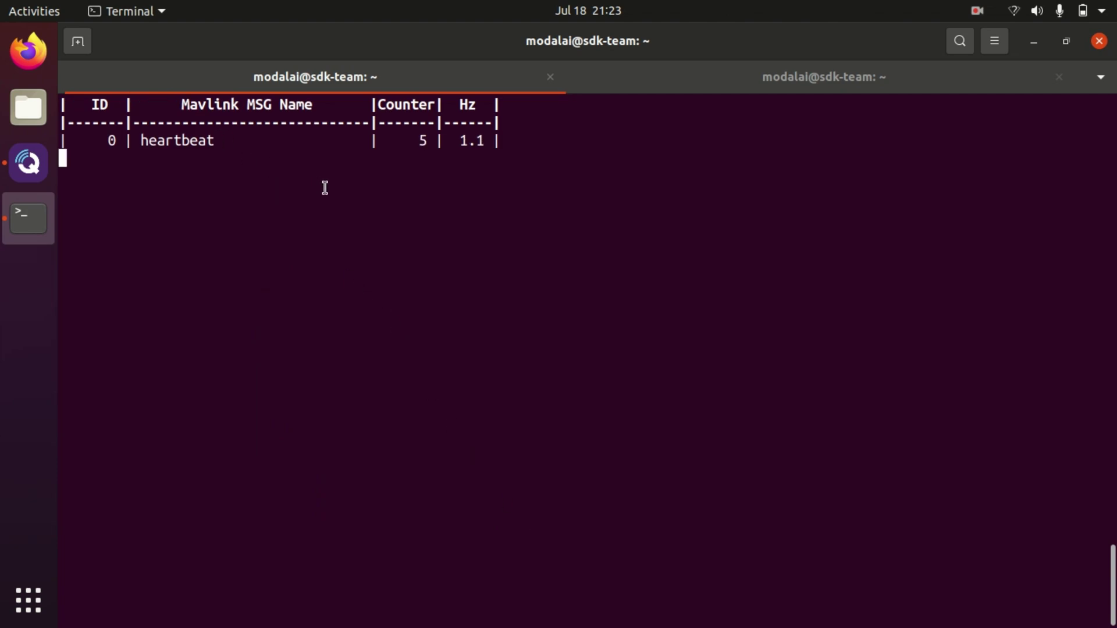
{"action": "key", "text": "super+Left"}
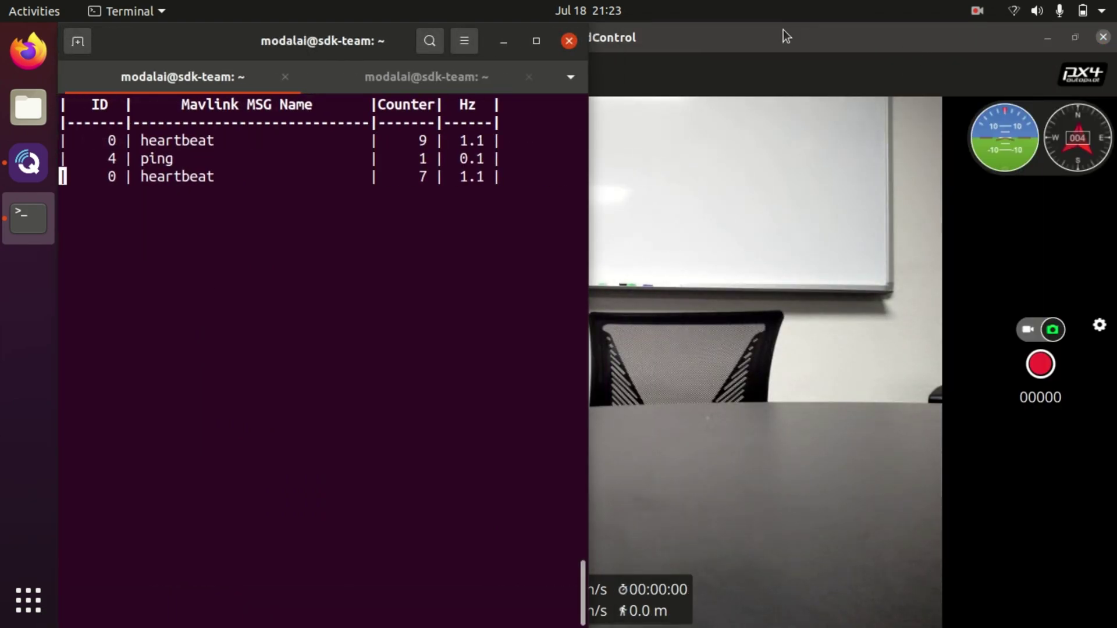
{"action": "left_click", "coordinate": [771, 33]}
Step: Tile QGroundControl right, toggle video recording to see command_long (ID 76), then stop monitoring
{"action": "key", "text": "super+Right"}
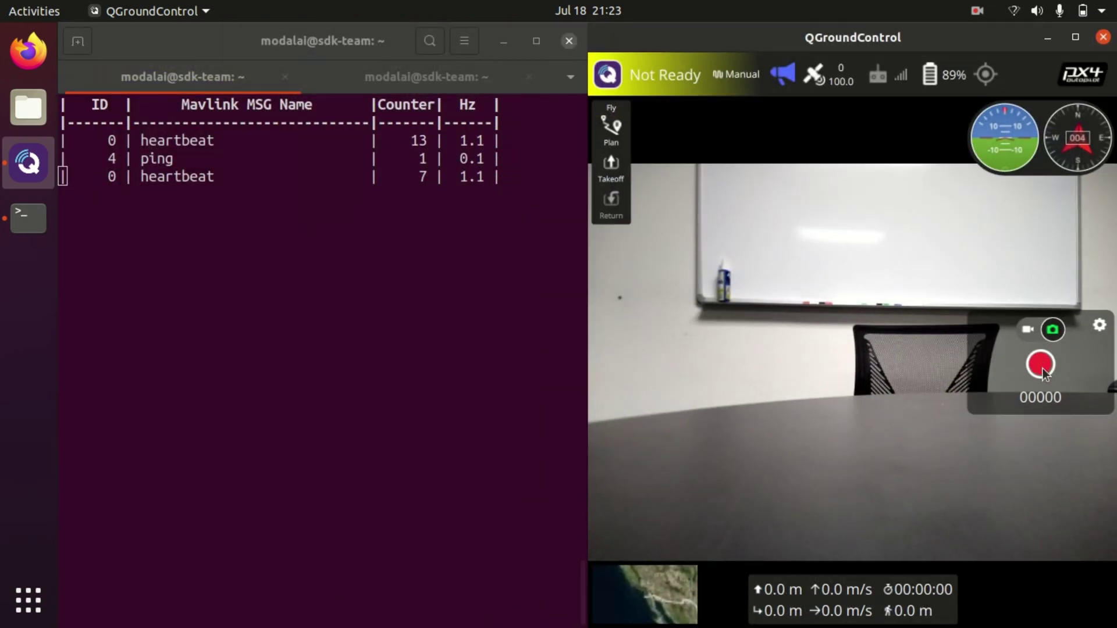
{"action": "left_click", "coordinate": [1041, 365]}
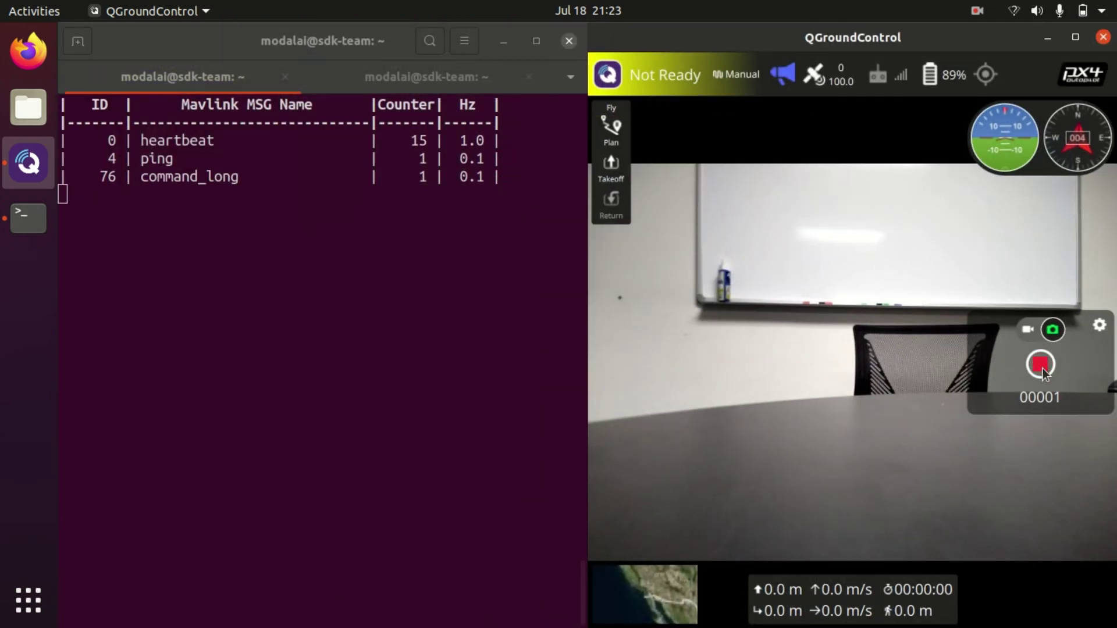
{"action": "left_click", "coordinate": [1041, 367]}
{"action": "left_click_drag", "start_coordinate": [242, 177], "coordinate": [137, 177]}
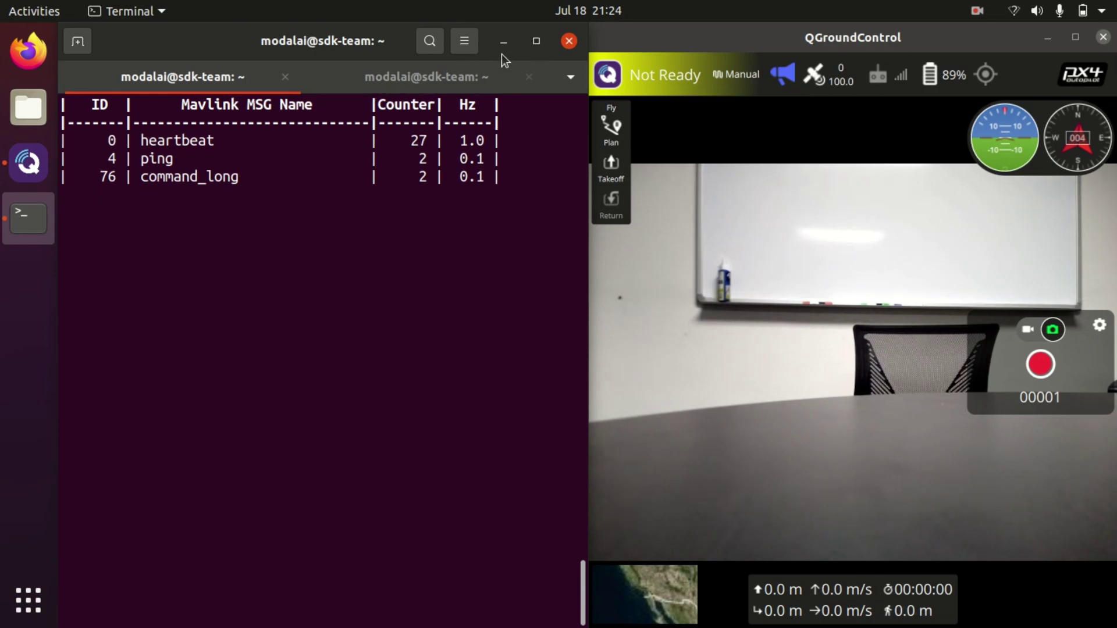
{"action": "left_click", "coordinate": [536, 42]}
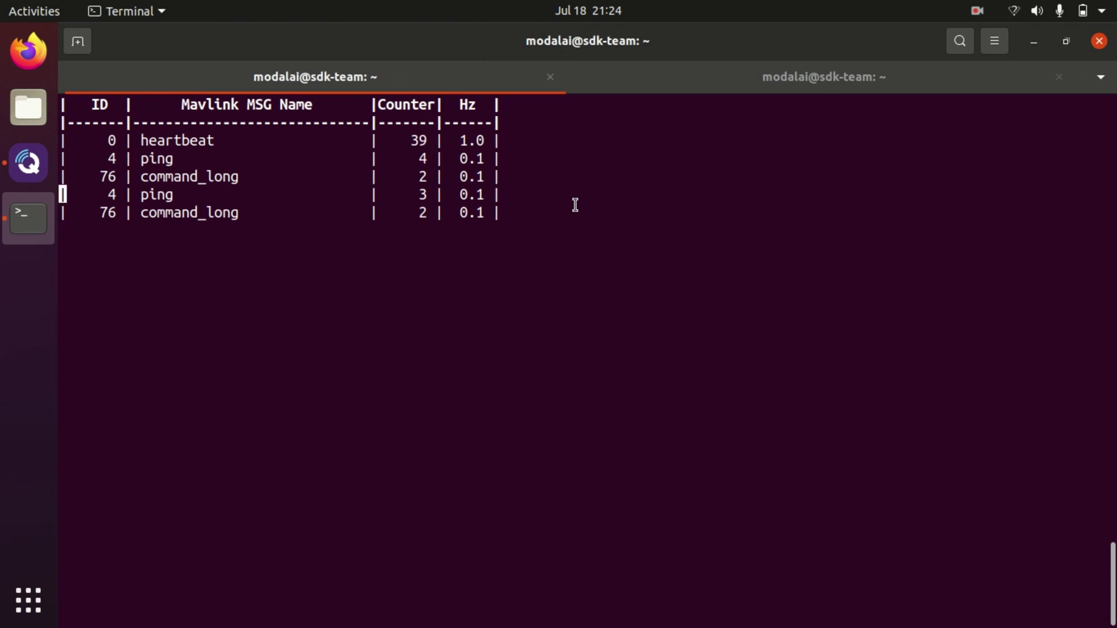
{"action": "key", "text": "ctrl+c"}
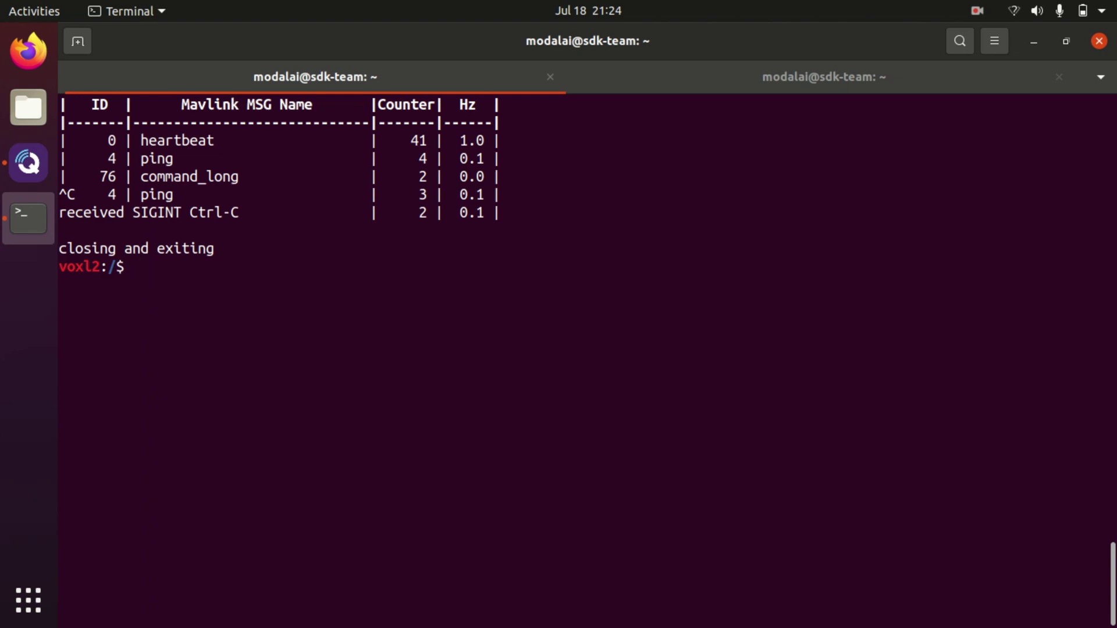
Step: Open /etc/modalai/voxl-mavlink-server.conf in nano at the secondary_static_gcs_ip value 192.168.8.11
{"action": "key", "text": "Up"}
{"action": "key", "text": "Up"}
{"action": "key", "text": "Up"}
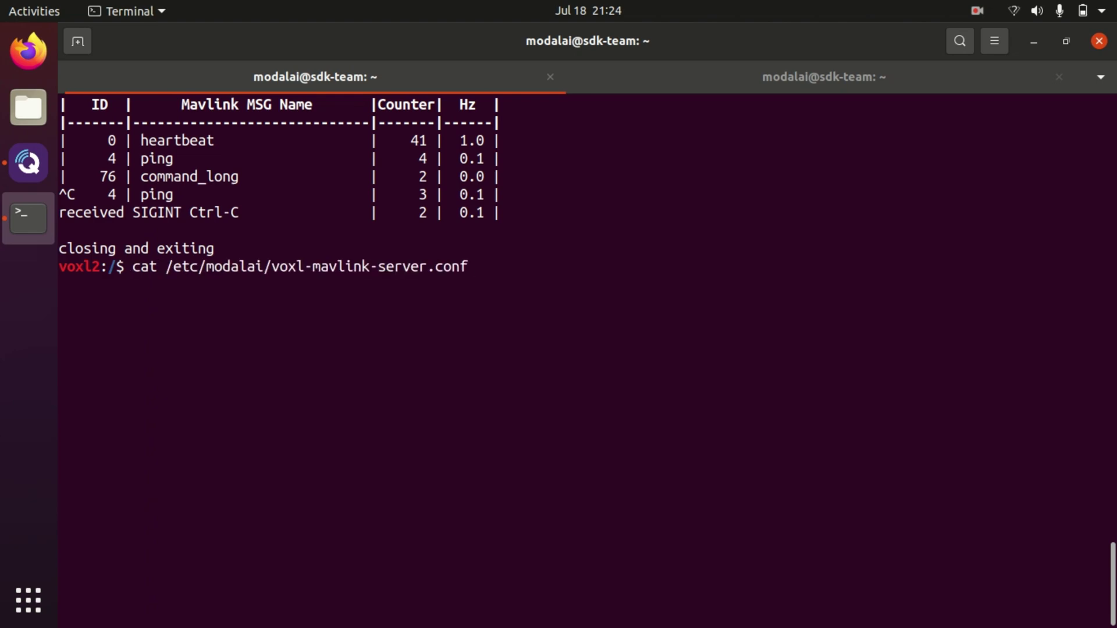
{"action": "key", "text": "Home"}
{"action": "key", "text": "Delete"}
{"action": "key", "text": "Delete"}
{"action": "key", "text": "Delete"}
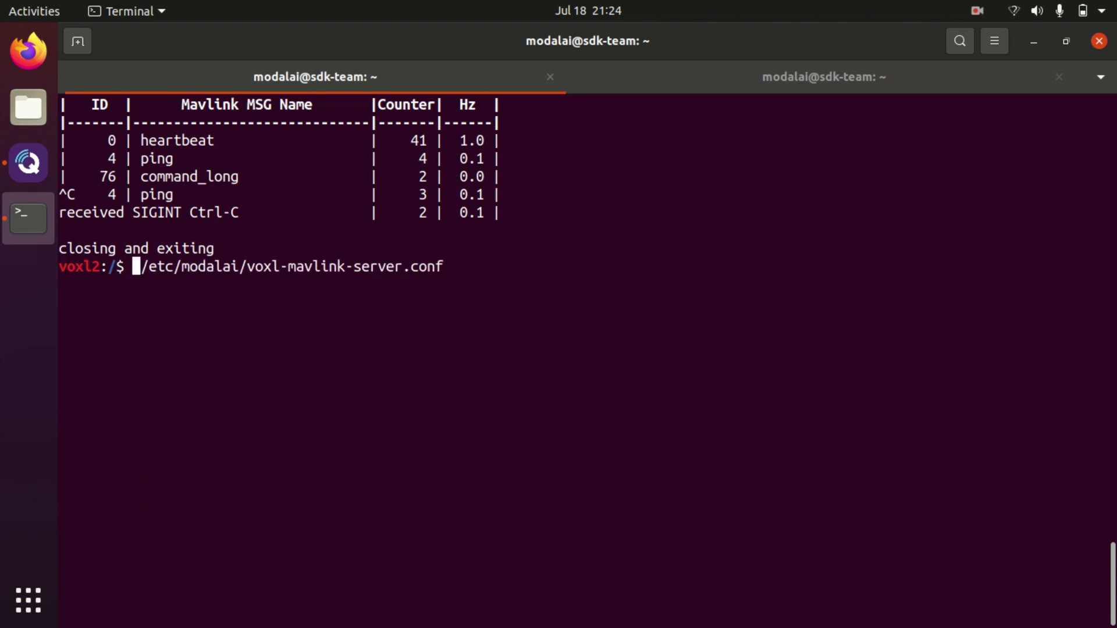
{"action": "type", "text": "nano"}
{"action": "key", "text": "Return"}
{"action": "key", "text": "Down"}
{"action": "key", "text": "Down"}
{"action": "key", "text": "Down"}
{"action": "key", "text": "Down"}
{"action": "key", "text": "Down"}
{"action": "key", "text": "Down"}
{"action": "key", "text": "Down"}
{"action": "key", "text": "Down"}
{"action": "key", "text": "Down"}
{"action": "key", "text": "Down"}
{"action": "key", "text": "Down"}
{"action": "key", "text": "Down"}
{"action": "key", "text": "Down"}
{"action": "key", "text": "Down"}
{"action": "key", "text": "Down"}
{"action": "key", "text": "Down"}
{"action": "key", "text": "Down"}
{"action": "key", "text": "Down"}
{"action": "key", "text": "Down"}
{"action": "key", "text": "Down"}
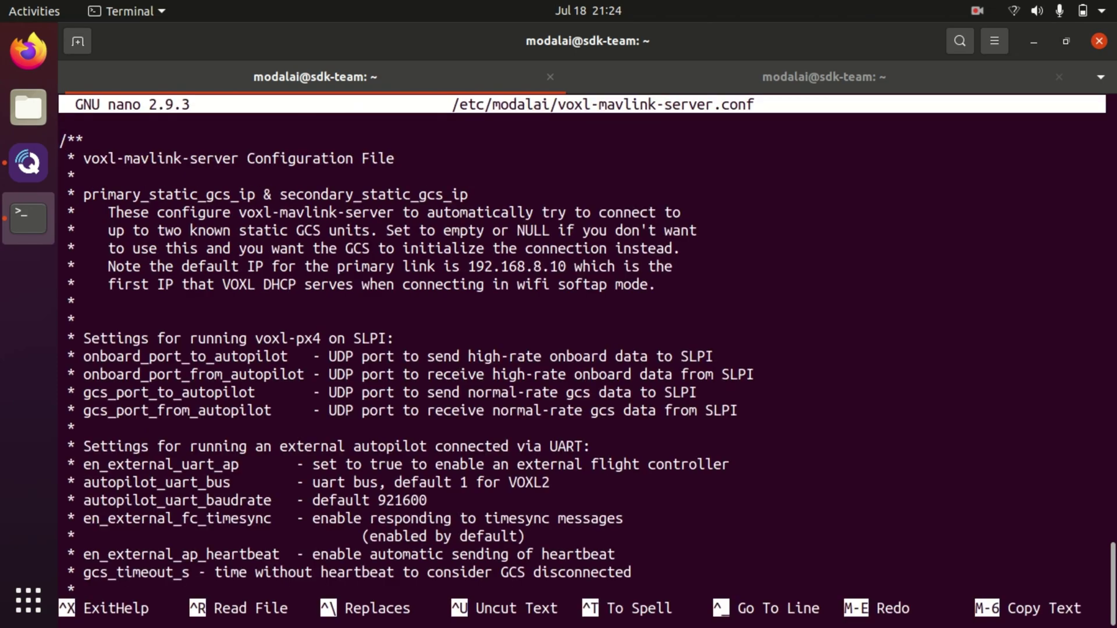
{"action": "key", "text": "Down"}
{"action": "key", "text": "Down"}
{"action": "key", "text": "Down"}
{"action": "key", "text": "Down"}
{"action": "key", "text": "Down"}
{"action": "key", "text": "Down"}
{"action": "key", "text": "Down"}
{"action": "key", "text": "Down"}
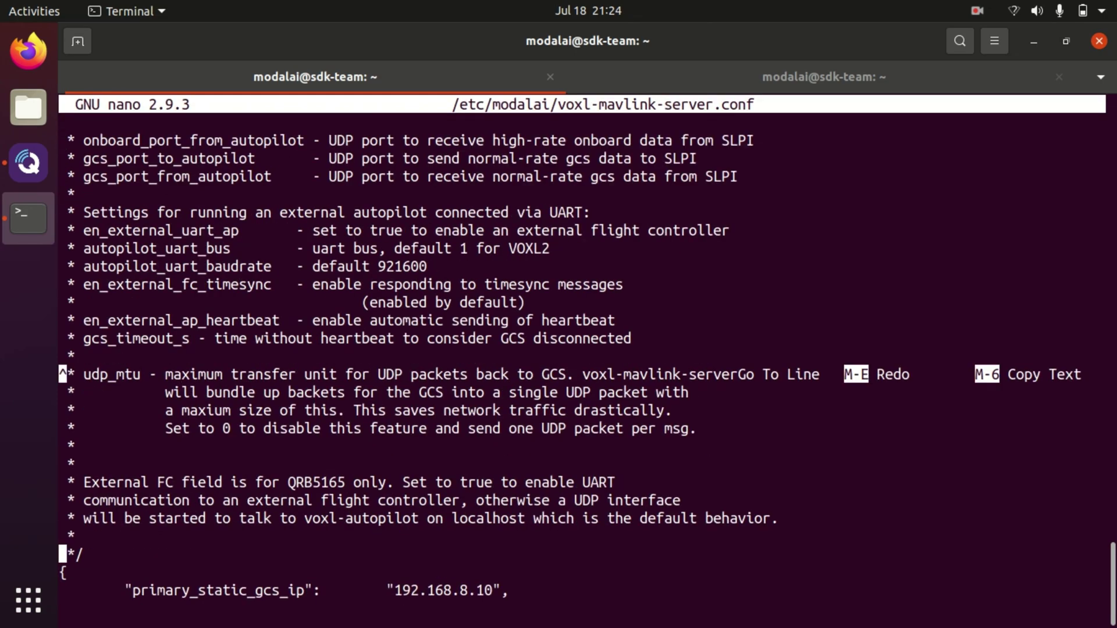
{"action": "key", "text": "Up"}
{"action": "key", "text": "Up"}
{"action": "key", "text": "Down"}
{"action": "key", "text": "Down"}
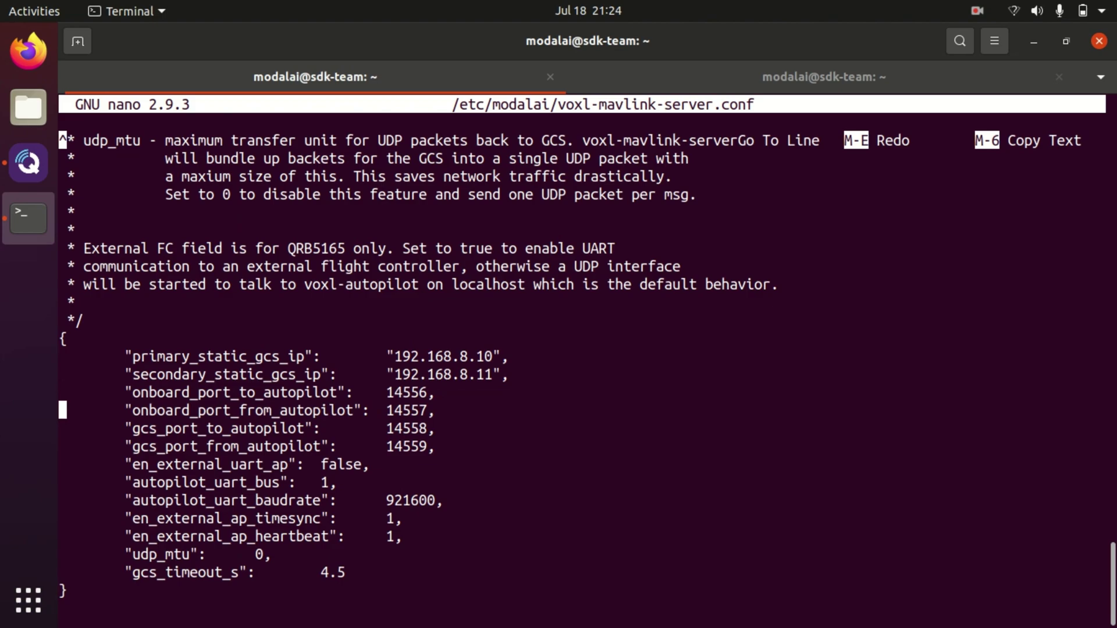
{"action": "key", "text": "Up"}
{"action": "key", "text": "Left"}
{"action": "key", "text": "Left"}
{"action": "key", "text": "Left"}
Step: Switch the laptop's Wi-Fi to the bootcamp network and return to the local terminal tab
{"action": "left_click", "coordinate": [1050, 7]}
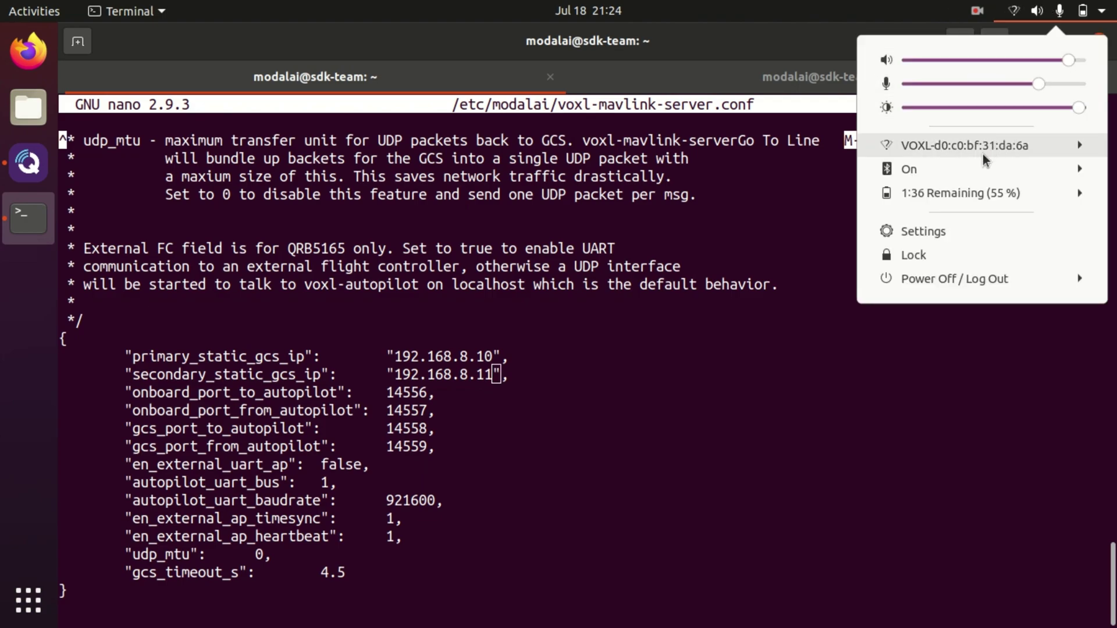
{"action": "left_click", "coordinate": [952, 145]}
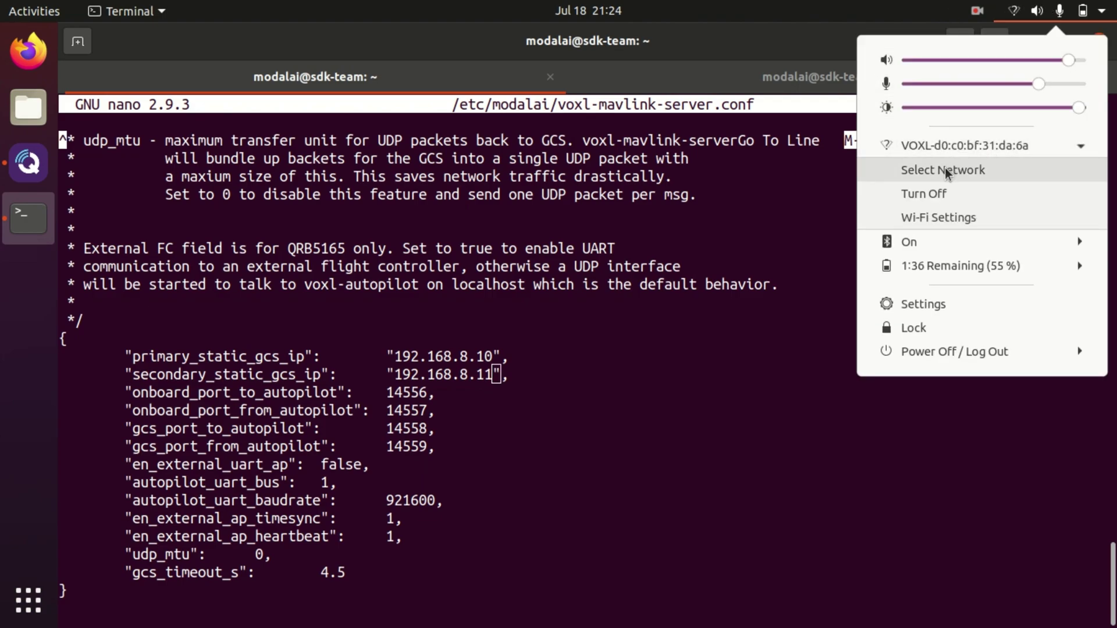
{"action": "left_click", "coordinate": [945, 170]}
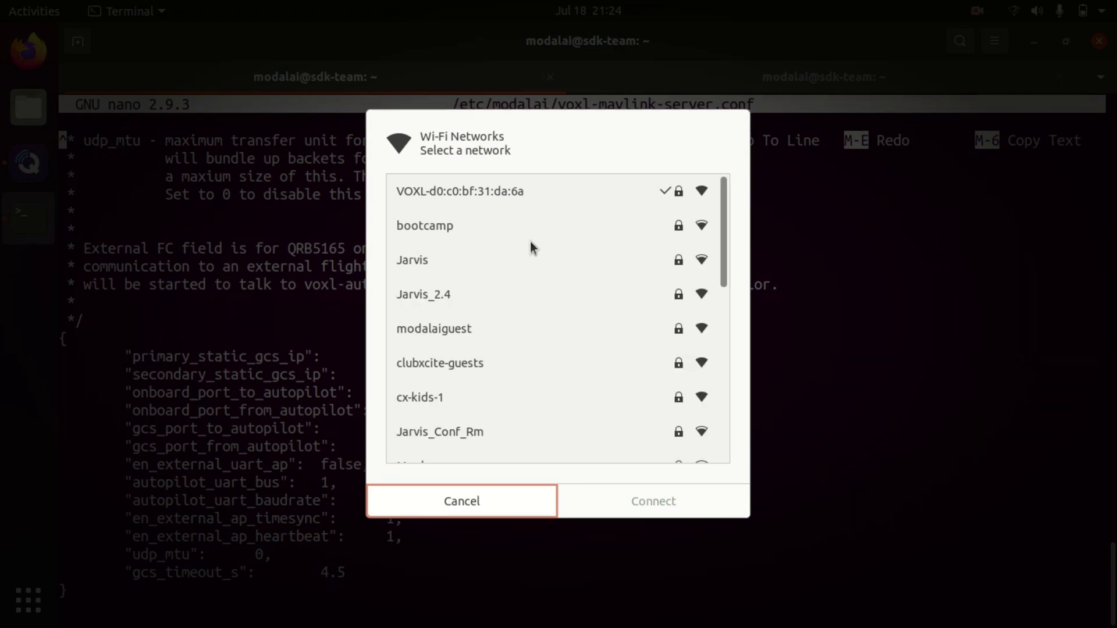
{"action": "left_click", "coordinate": [427, 221]}
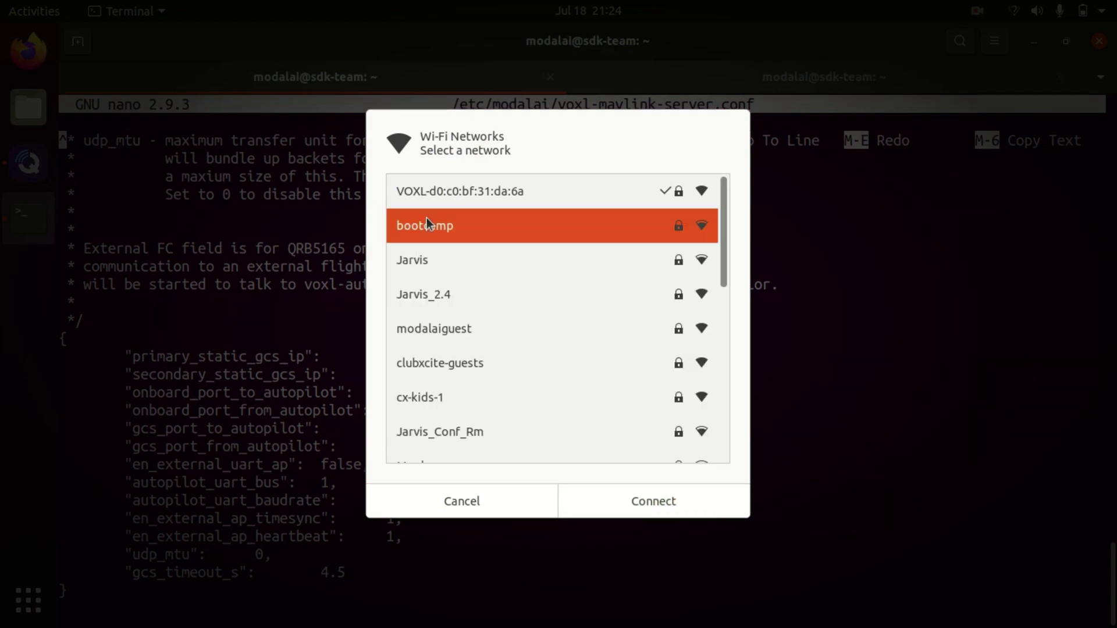
{"action": "left_click", "coordinate": [644, 500]}
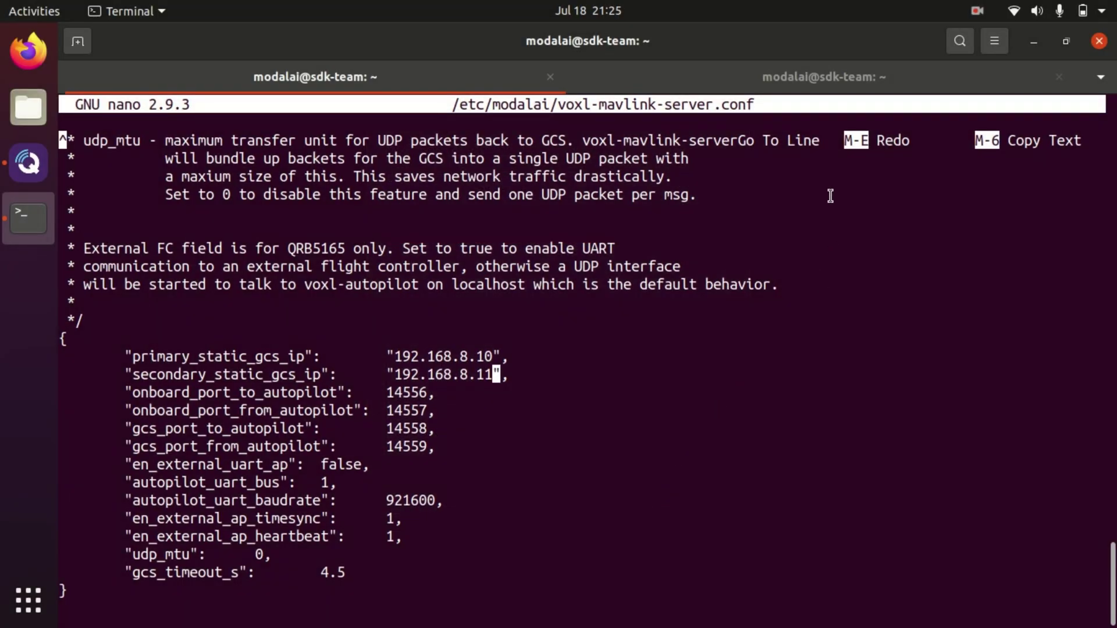
{"action": "left_click", "coordinate": [697, 69]}
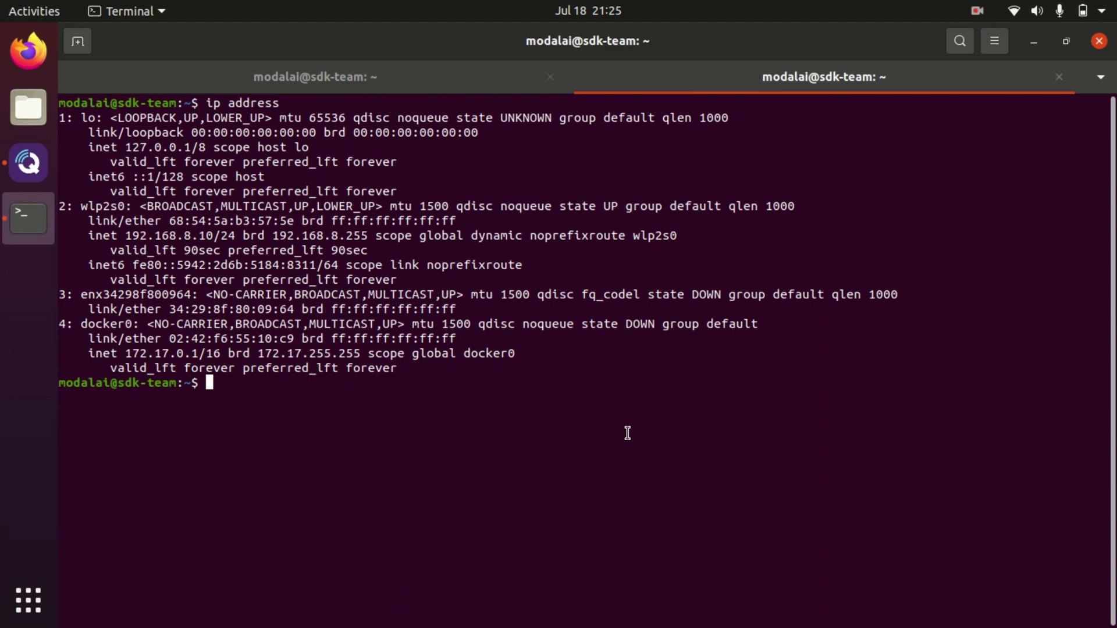
Step: Open an adb shell on the VOXL 2 and launch the voxl-wifi setup
{"action": "type", "text": "adb shell"}
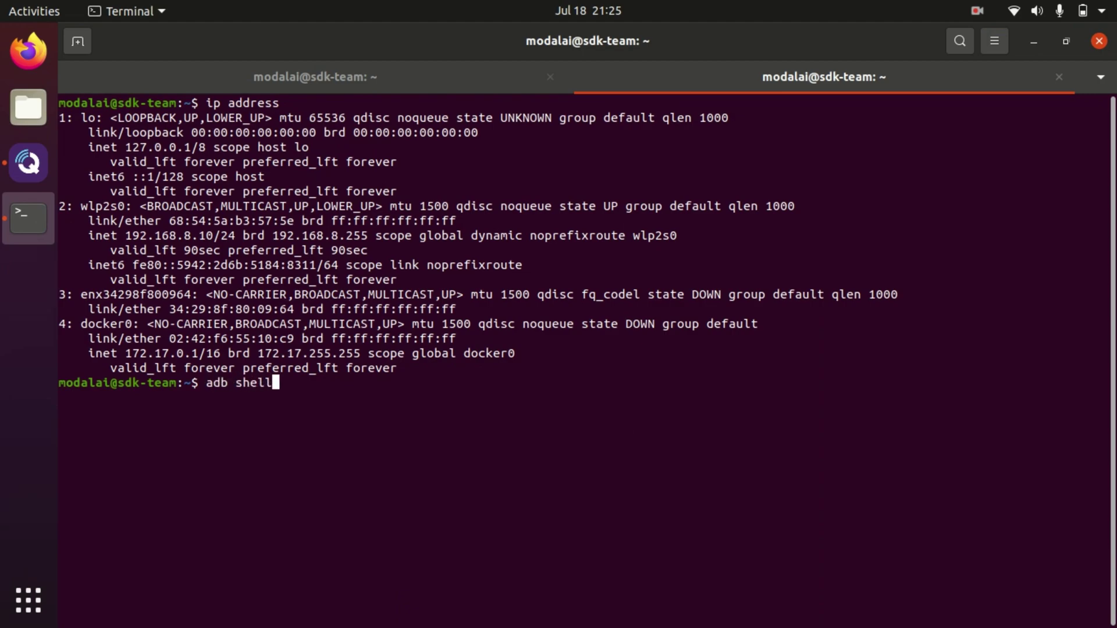
{"action": "key", "text": "Return"}
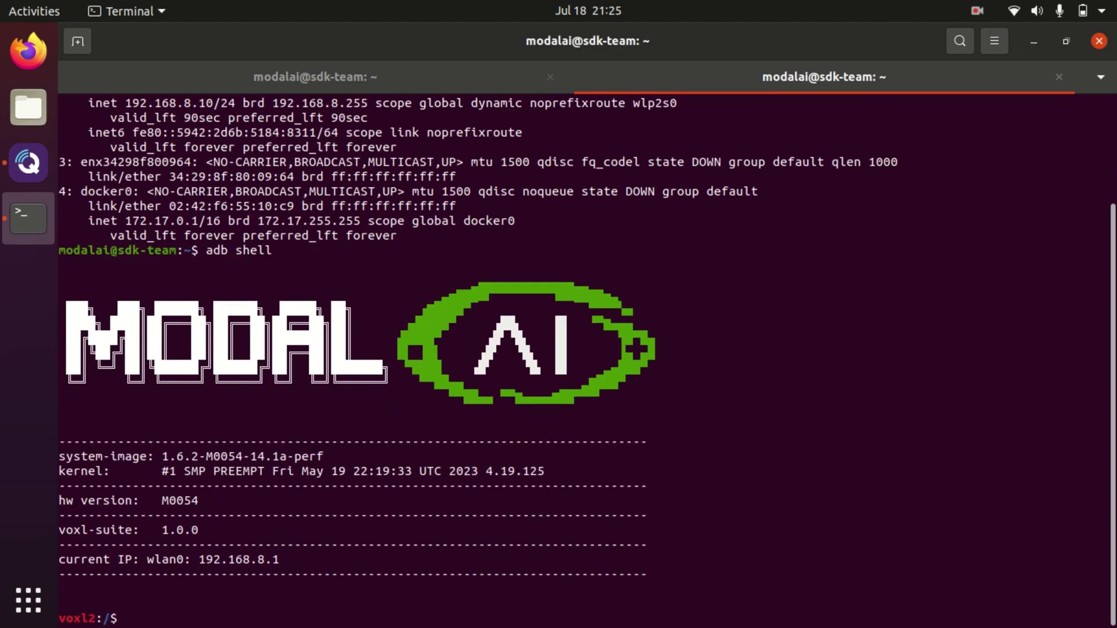
{"action": "type", "text": "voxl-wifi"}
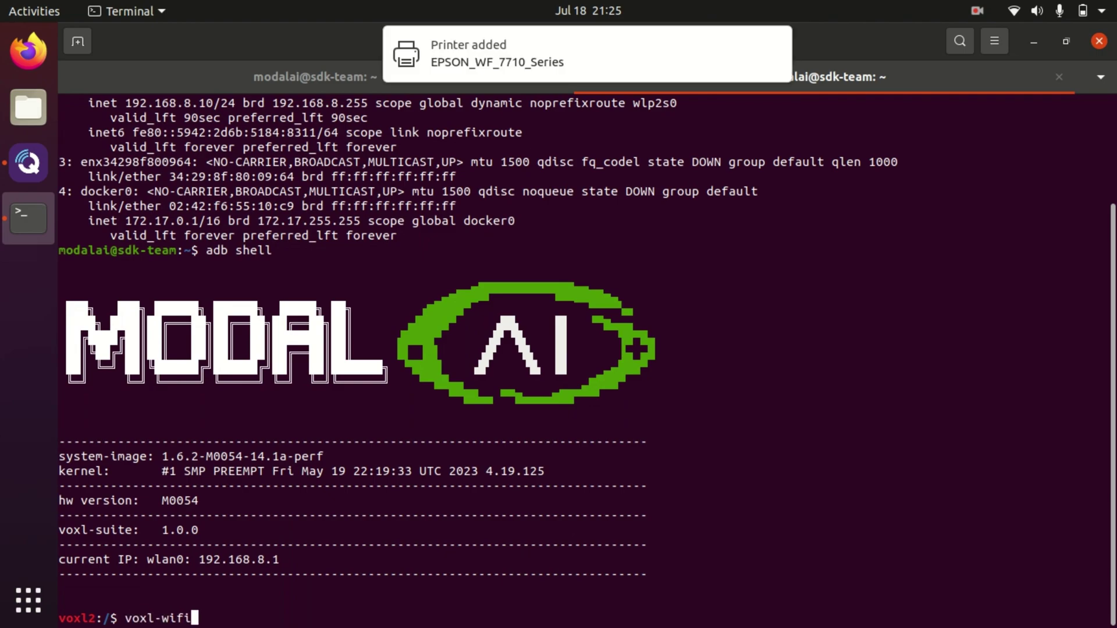
{"action": "key", "text": "Return"}
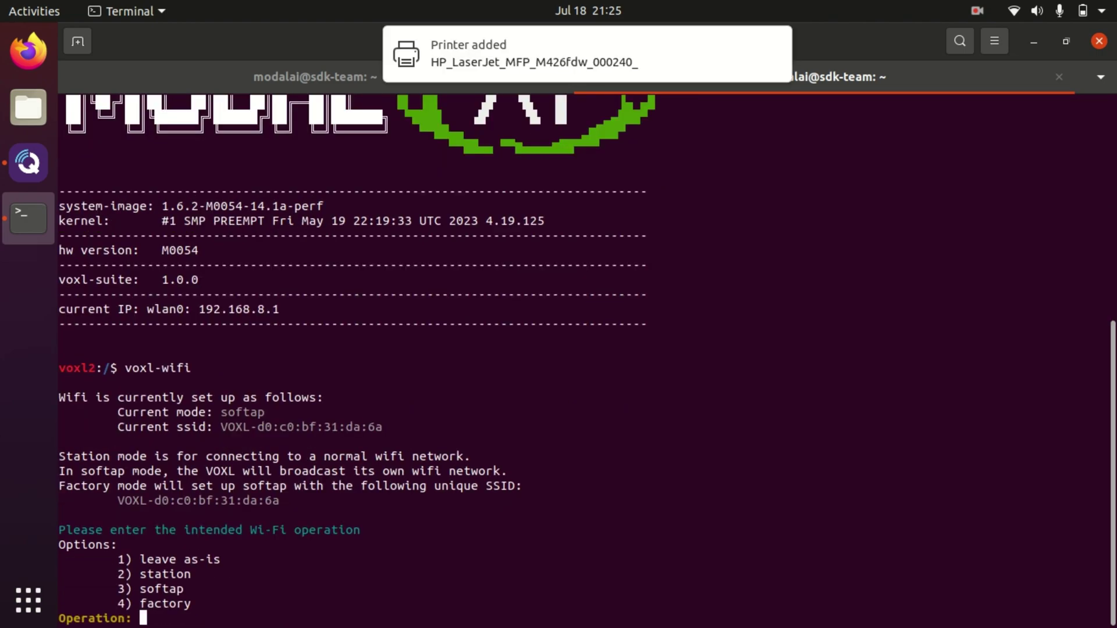
Step: Choose station mode (2), join the bootcamp network with its password, and open a new local tab
{"action": "key", "text": "Return"}
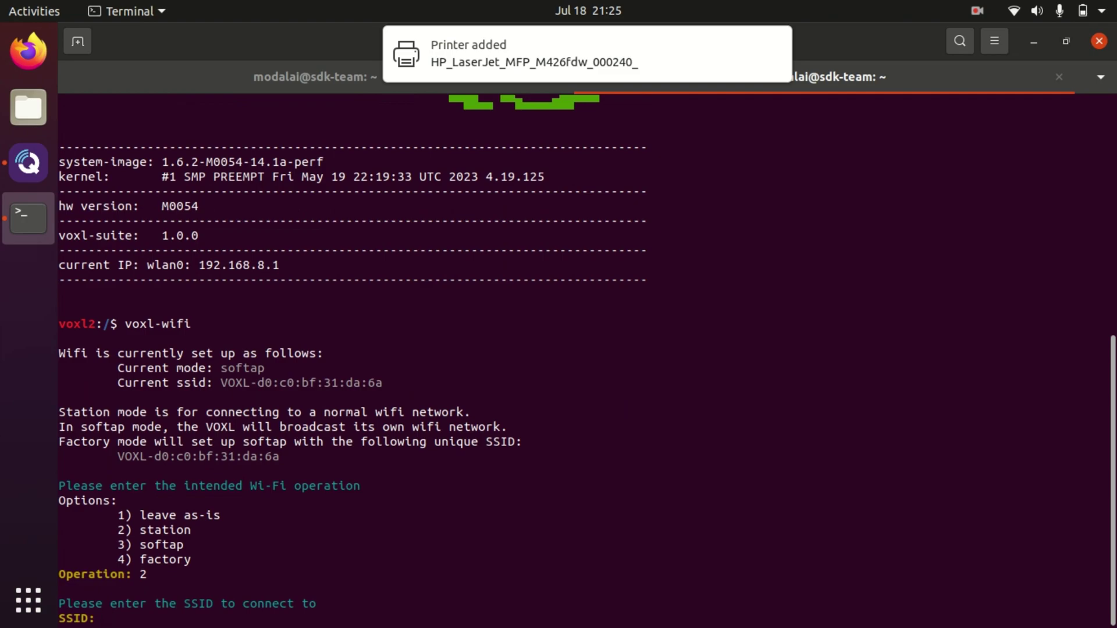
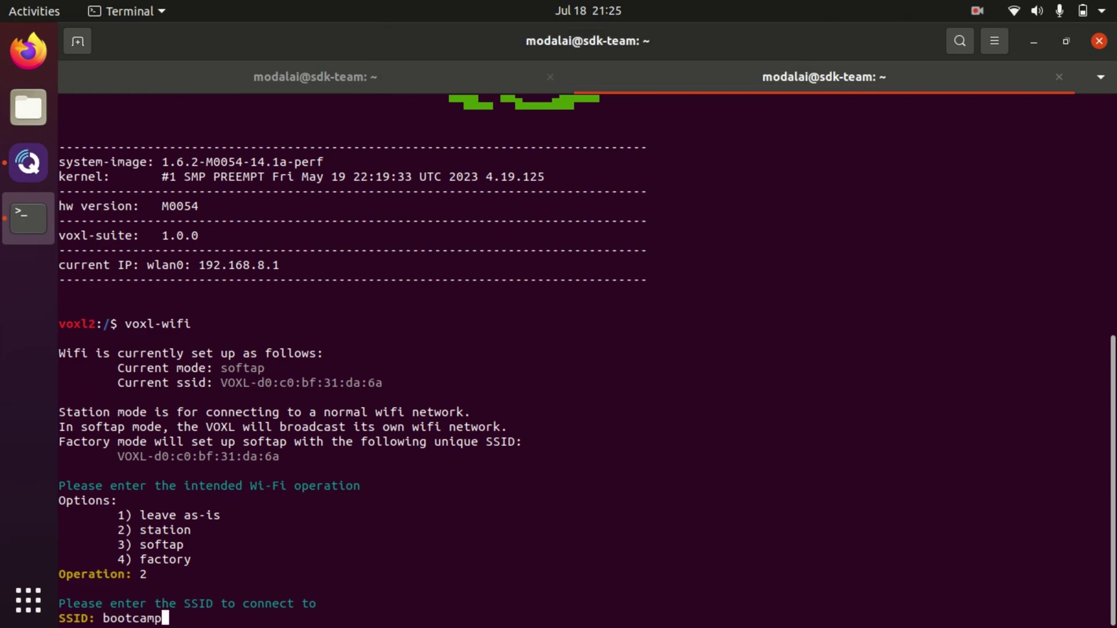
{"action": "key", "text": "Return"}
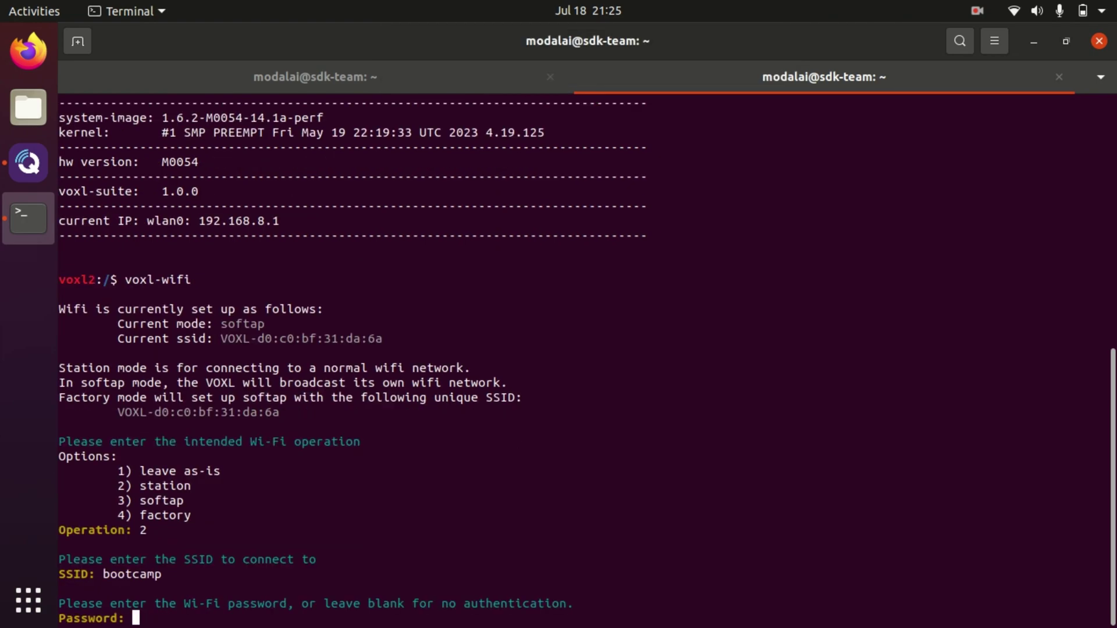
{"action": "key", "text": "Return"}
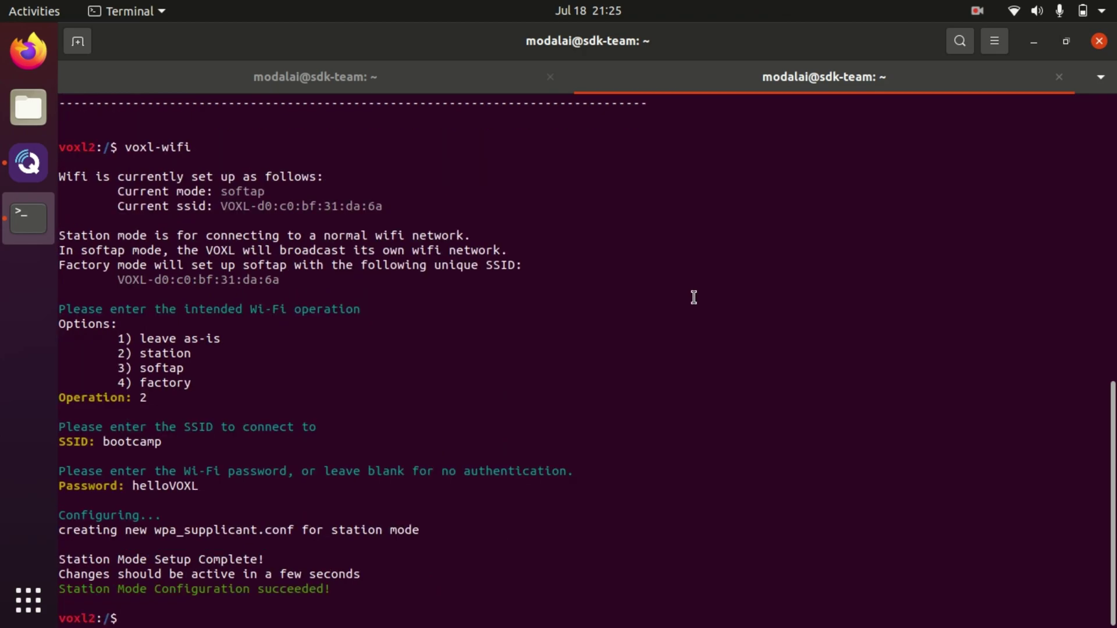
{"action": "key", "text": "ctrl+shift+t"}
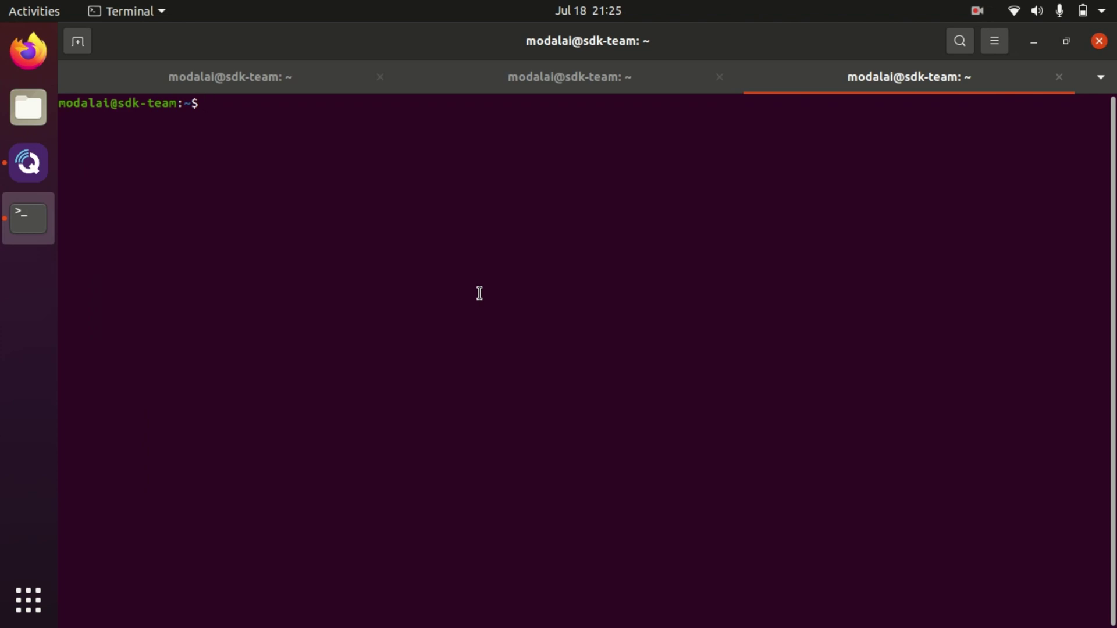
Step: Run ip address and highlight the laptop's new IP address
{"action": "type", "text": "ip address"}
{"action": "key", "text": "Return"}
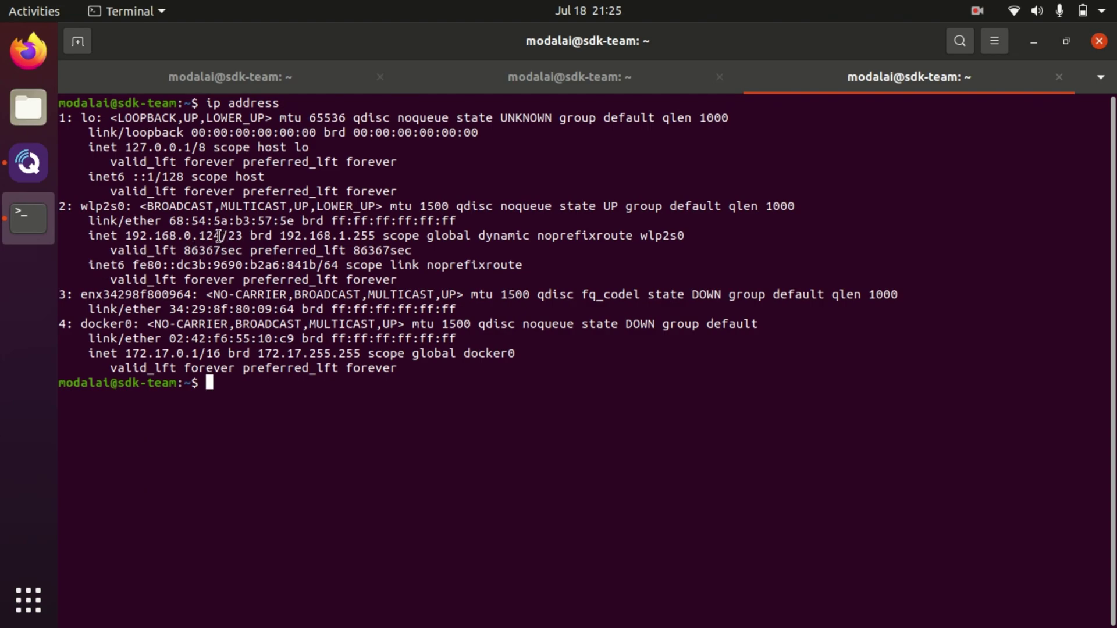
{"action": "left_click_drag", "start_coordinate": [222, 236], "coordinate": [183, 241]}
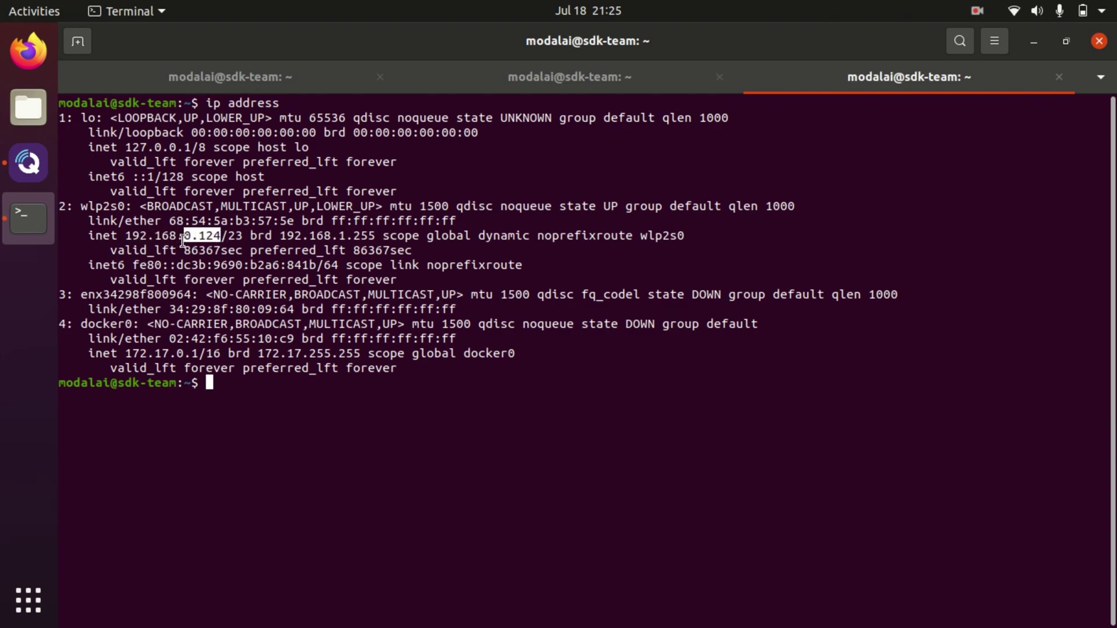
Step: In the nano config, change secondary_static_gcs_ip to end in 0.124, giving 192.168.0.124
{"action": "left_click", "coordinate": [226, 76]}
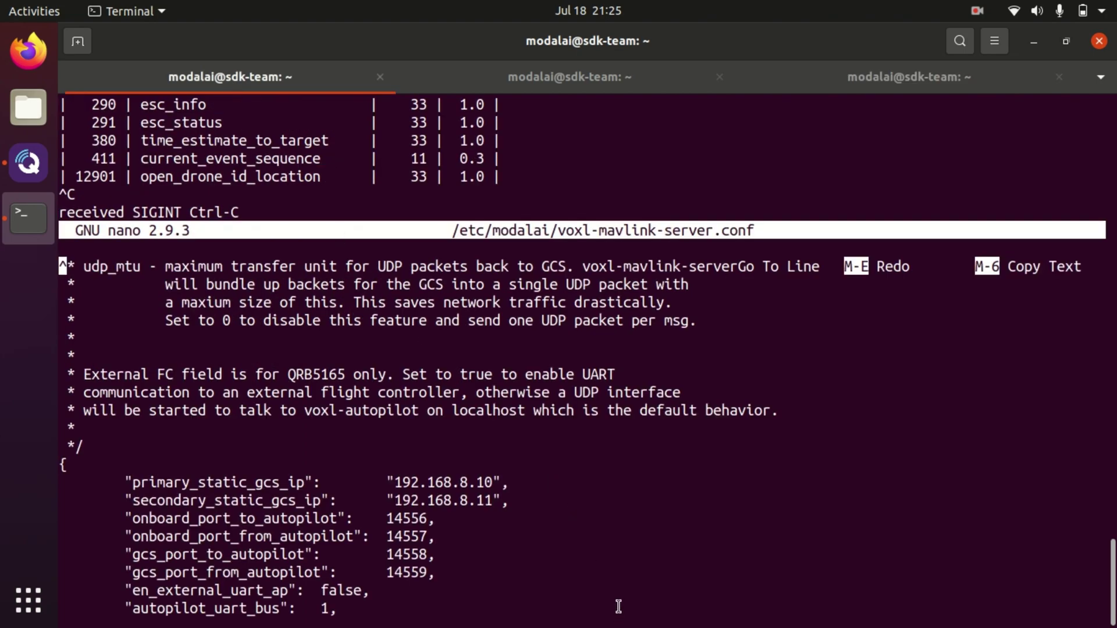
{"action": "key", "text": "BackSpace"}
{"action": "key", "text": "BackSpace"}
{"action": "key", "text": "BackSpace"}
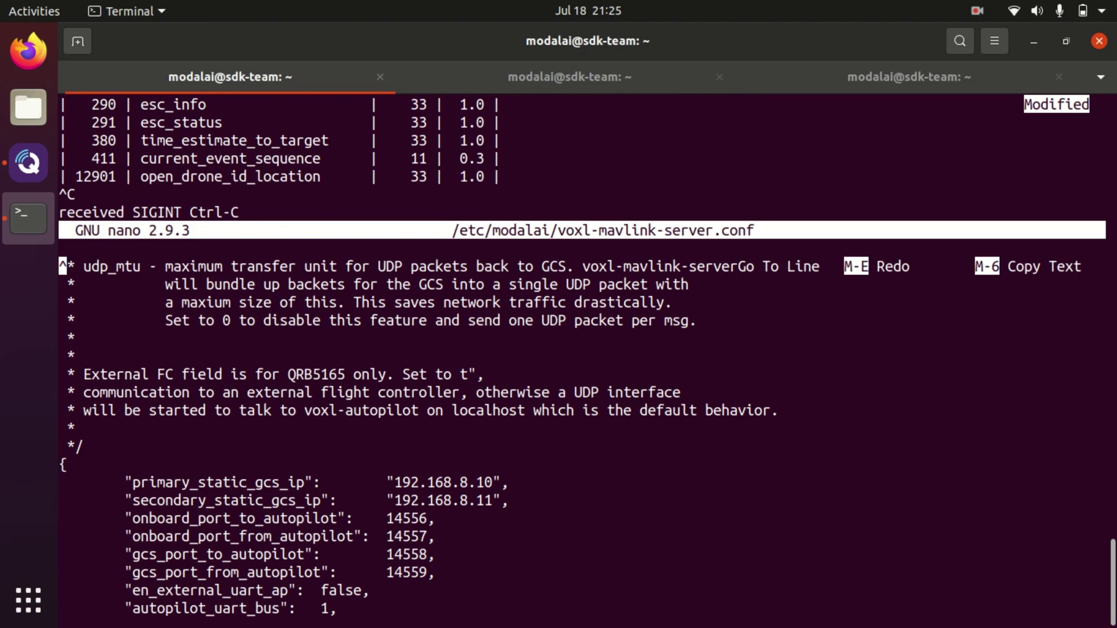
{"action": "key", "text": "Down"}
{"action": "key", "text": "Down"}
{"action": "key", "text": "Down"}
{"action": "key", "text": "Down"}
{"action": "key", "text": "Down"}
{"action": "key", "text": "Down"}
{"action": "key", "text": "Down"}
{"action": "key", "text": "Down"}
{"action": "key", "text": "Down"}
{"action": "key", "text": "Up"}
{"action": "key", "text": "Up"}
{"action": "key", "text": "Down"}
{"action": "key", "text": "Up"}
{"action": "key", "text": "Down"}
{"action": "key", "text": "Right"}
{"action": "key", "text": "Right"}
{"action": "key", "text": "Up"}
{"action": "key", "text": "End"}
{"action": "key", "text": "BackSpace"}
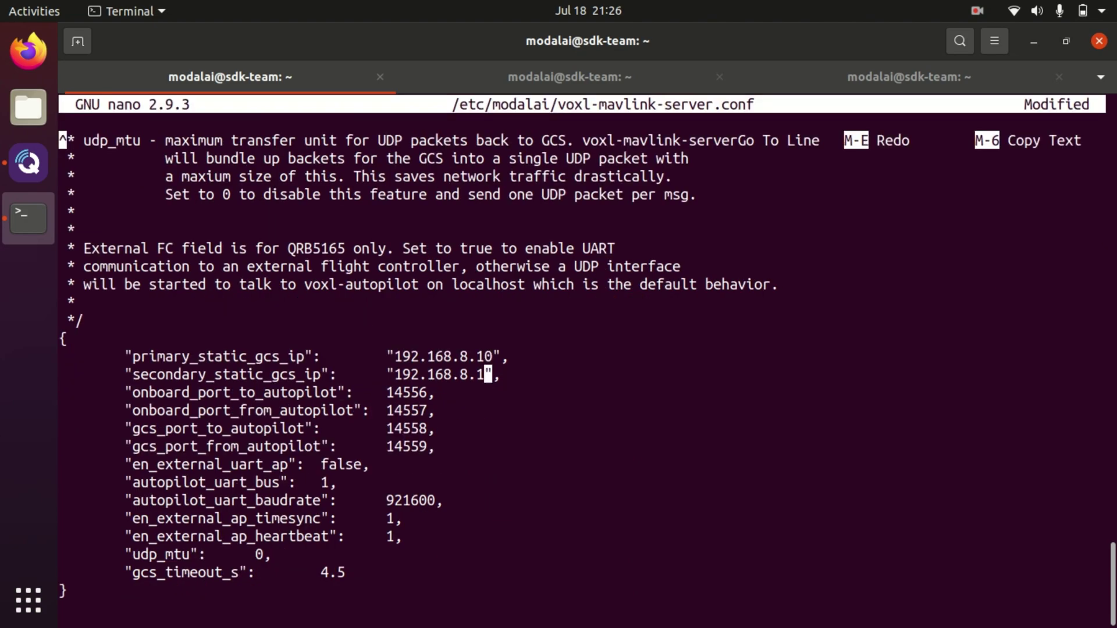
{"action": "key", "text": "BackSpace"}
{"action": "key", "text": "BackSpace"}
{"action": "key", "text": "BackSpace"}
{"action": "type", "text": "0.124"}
Step: Compare primary 192.168.8.10 with secondary 192.168.0.124, then save voxl-mavlink-server.conf
{"action": "left_click_drag", "start_coordinate": [494, 356], "coordinate": [397, 355]}
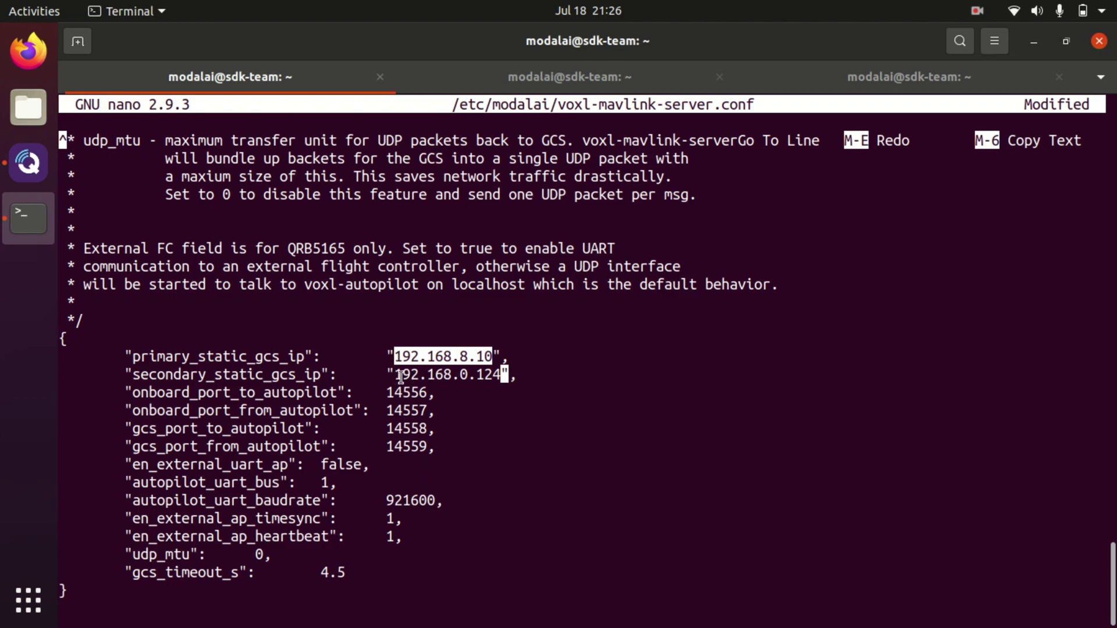
{"action": "left_click_drag", "start_coordinate": [396, 376], "coordinate": [501, 373]}
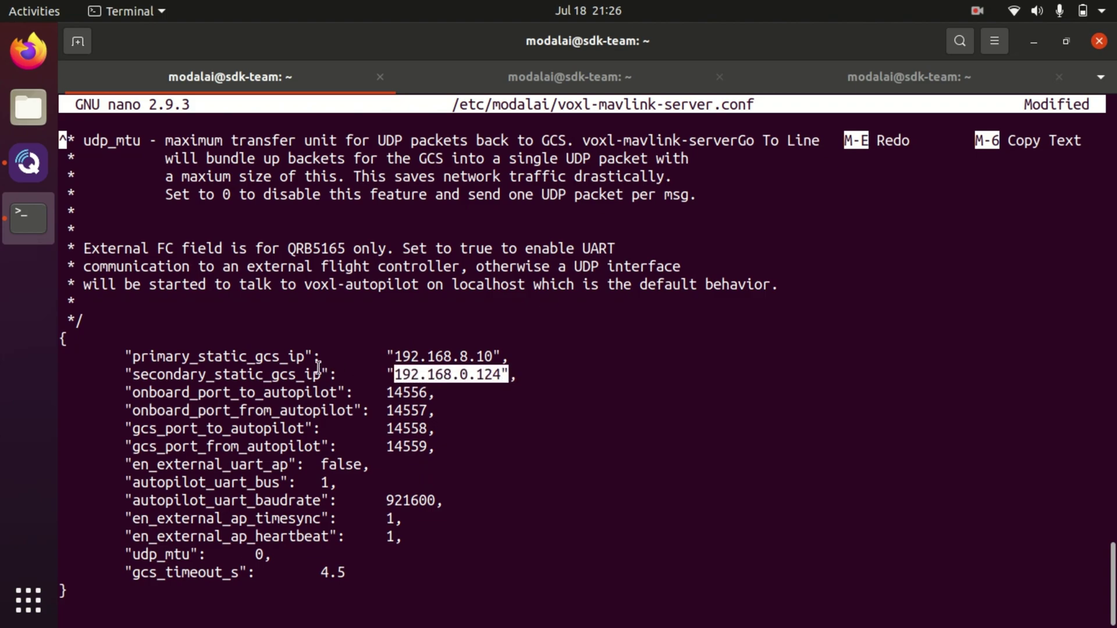
{"action": "left_click", "coordinate": [532, 403]}
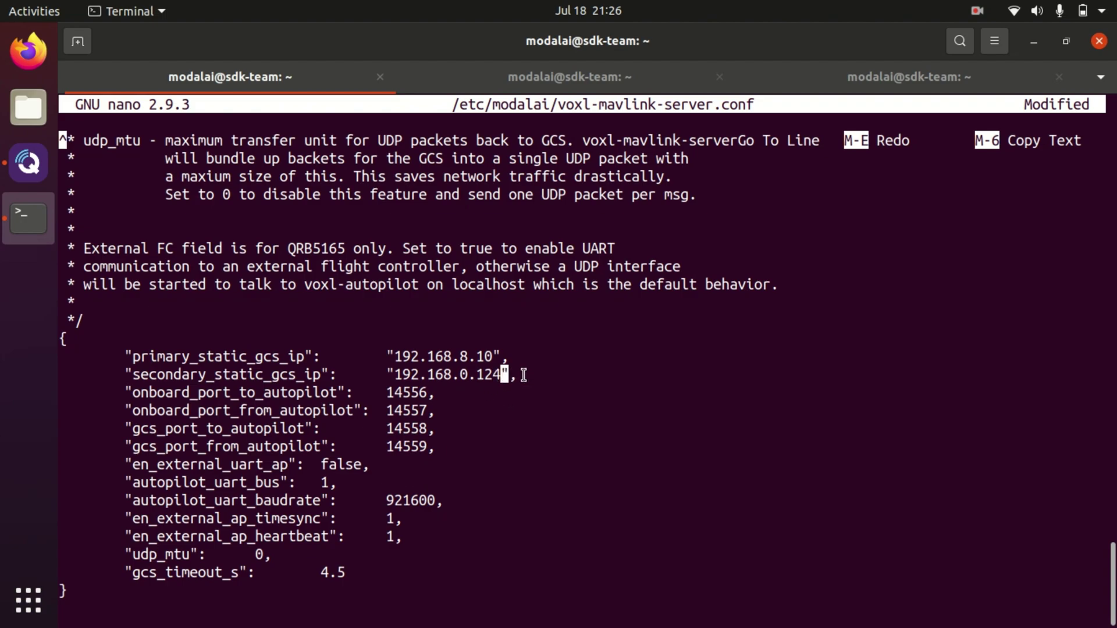
{"action": "key", "text": "ctrl+o"}
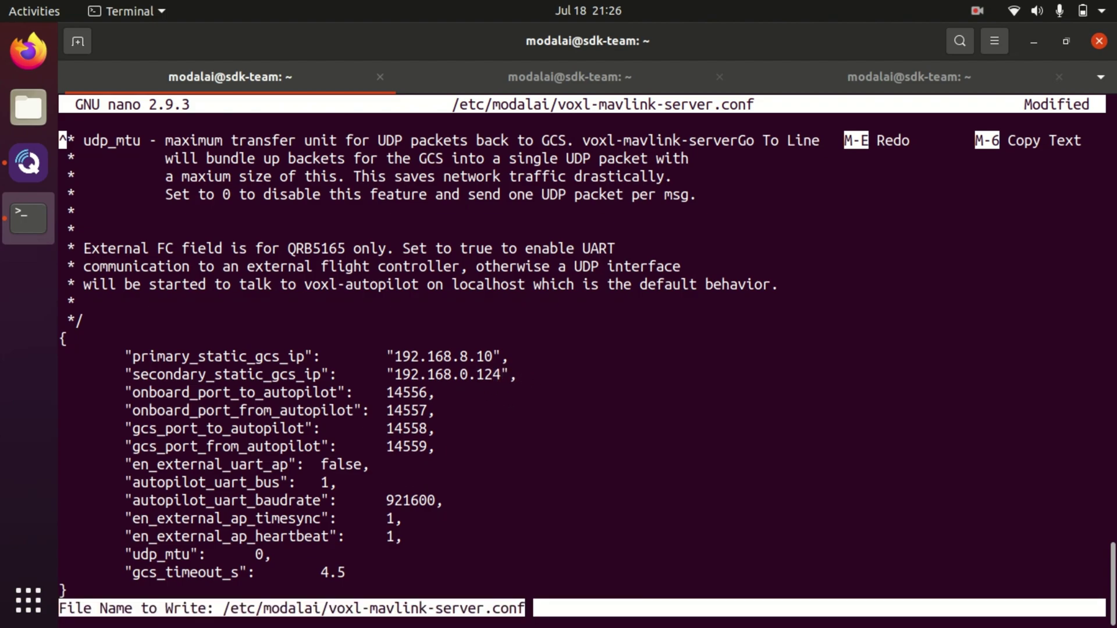
{"action": "key", "text": "Return"}
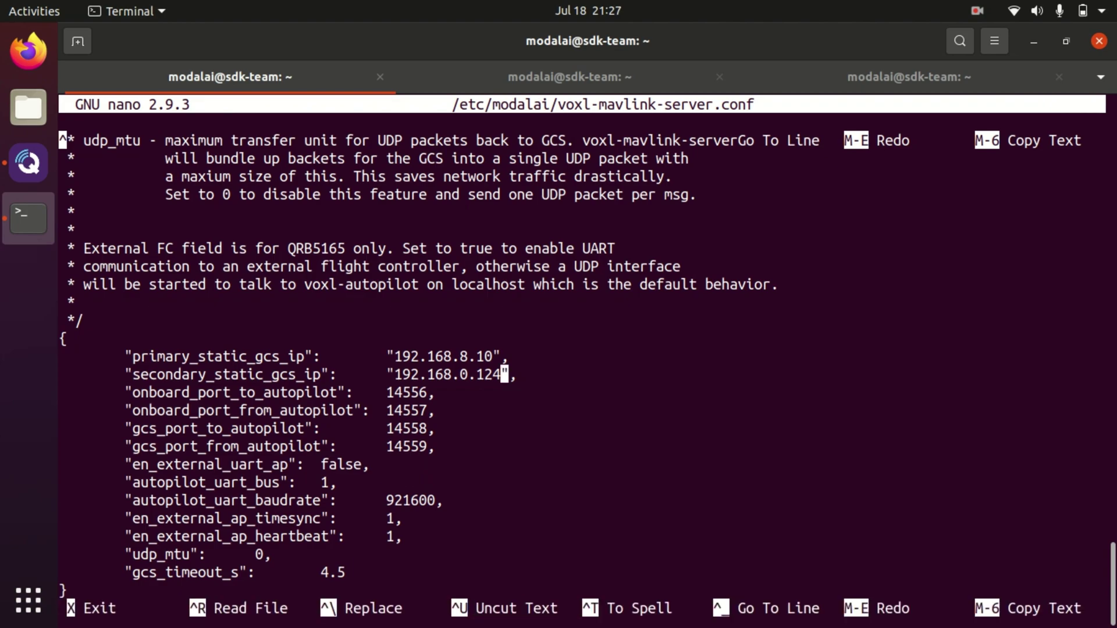
Step: Exit nano and run voxl-my-ip, confirming the wlan0 address 192.168.1.20
{"action": "key", "text": "ctrl+x"}
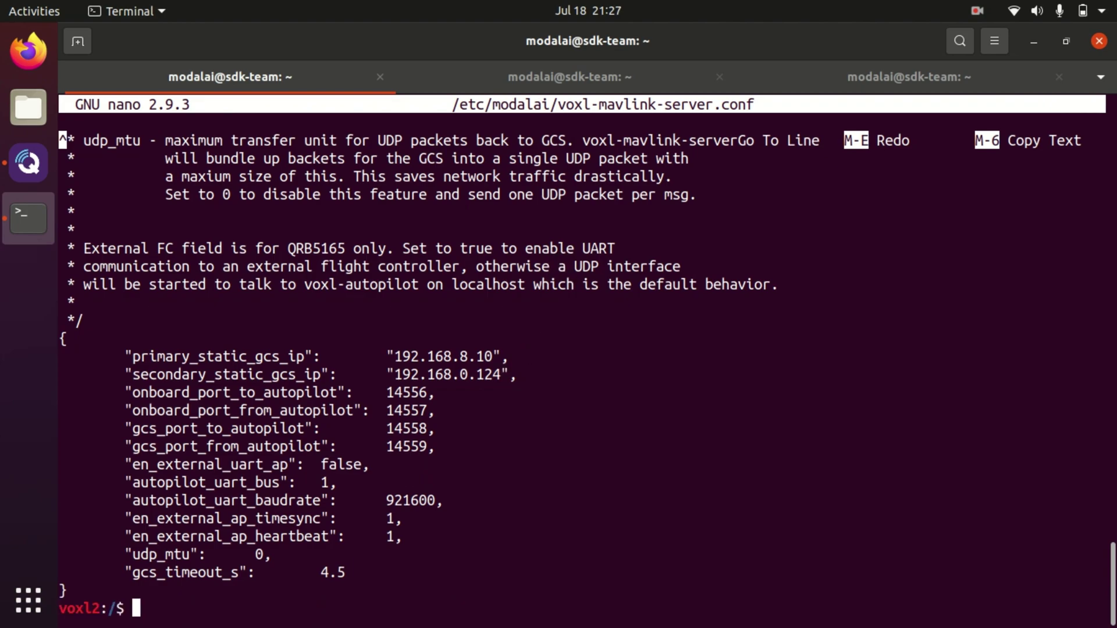
{"action": "type", "text": "voxl-my-ip"}
{"action": "key", "text": "Return"}
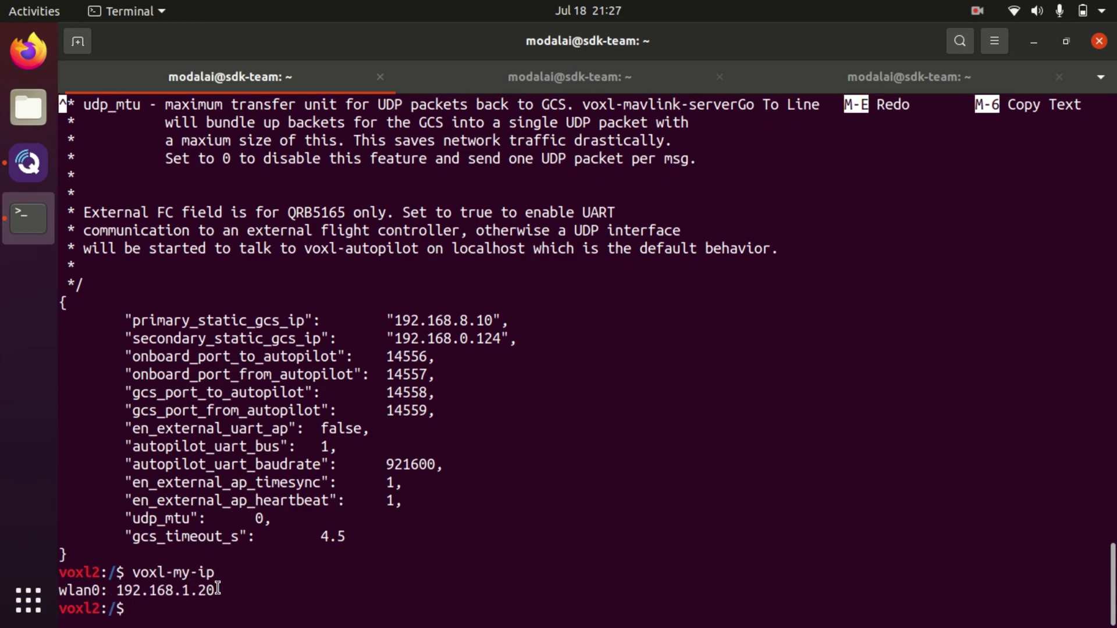
{"action": "left_click_drag", "start_coordinate": [218, 589], "coordinate": [117, 583]}
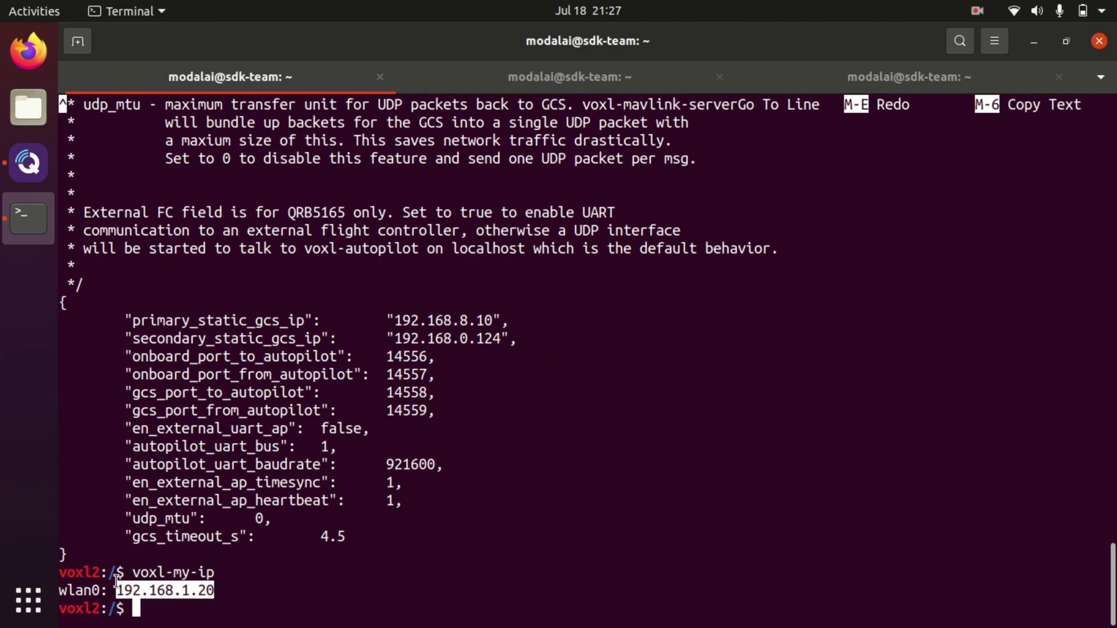
{"action": "left_click", "coordinate": [215, 590]}
{"action": "left_click_drag", "start_coordinate": [214, 589], "coordinate": [164, 588]}
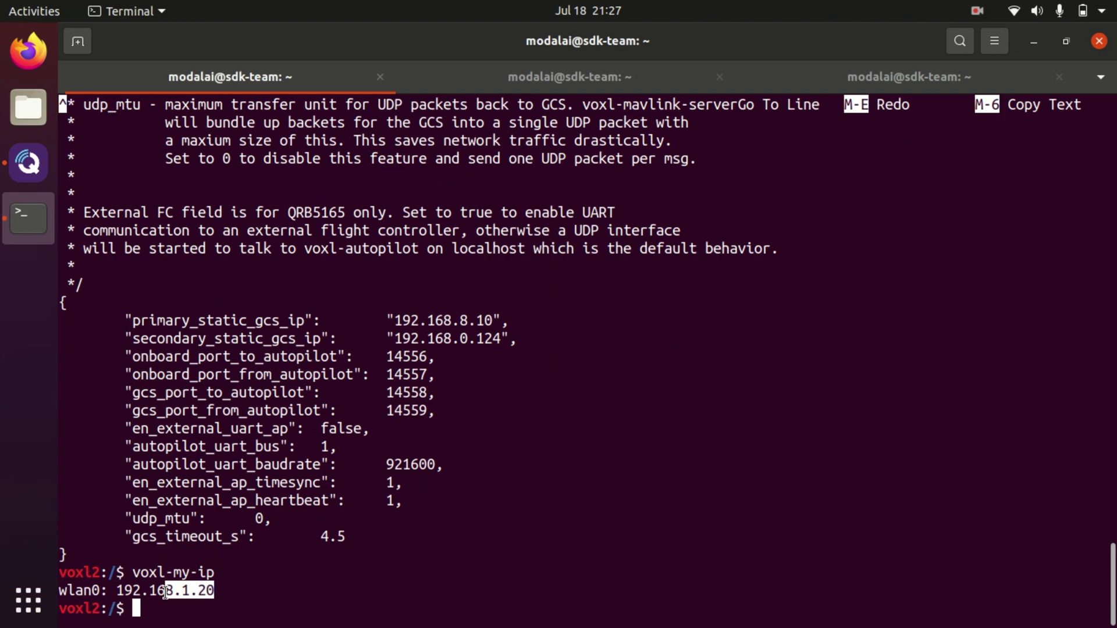
{"action": "left_click", "coordinate": [287, 593]}
{"action": "left_click_drag", "start_coordinate": [520, 340], "coordinate": [392, 339]}
{"action": "left_click", "coordinate": [396, 523]}
Step: Run systemctl restart voxl-mavlink-server and shrink the terminal to reveal QGroundControl
{"action": "type", "text": "systemctl rst"}
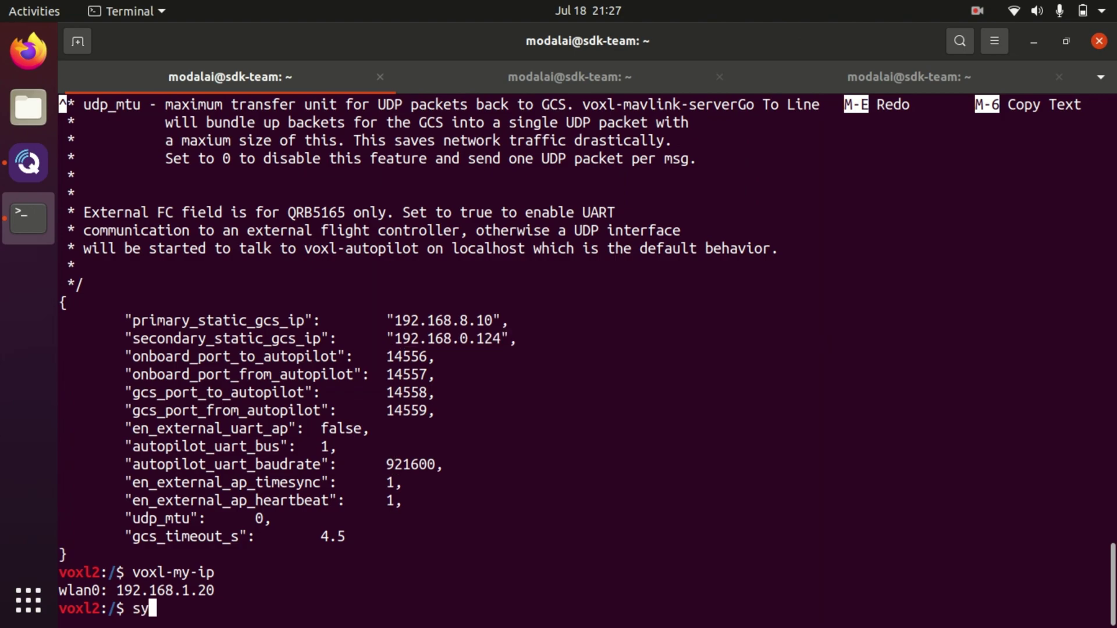
{"action": "key", "text": "BackSpace"}
{"action": "key", "text": "BackSpace"}
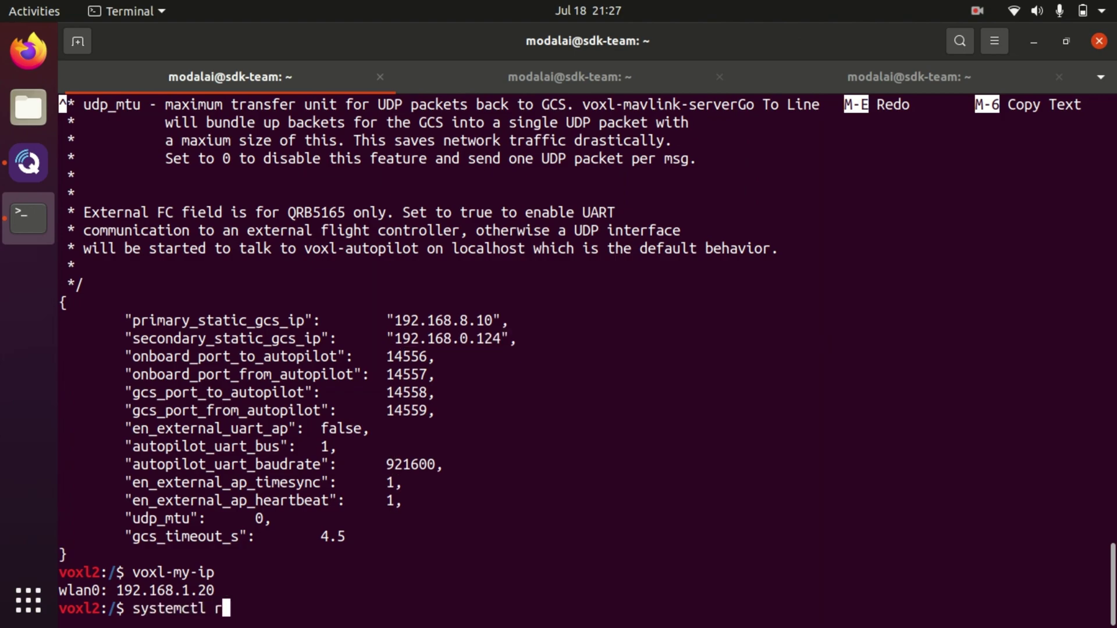
{"action": "type", "text": "estart voxl-mavlink-server"}
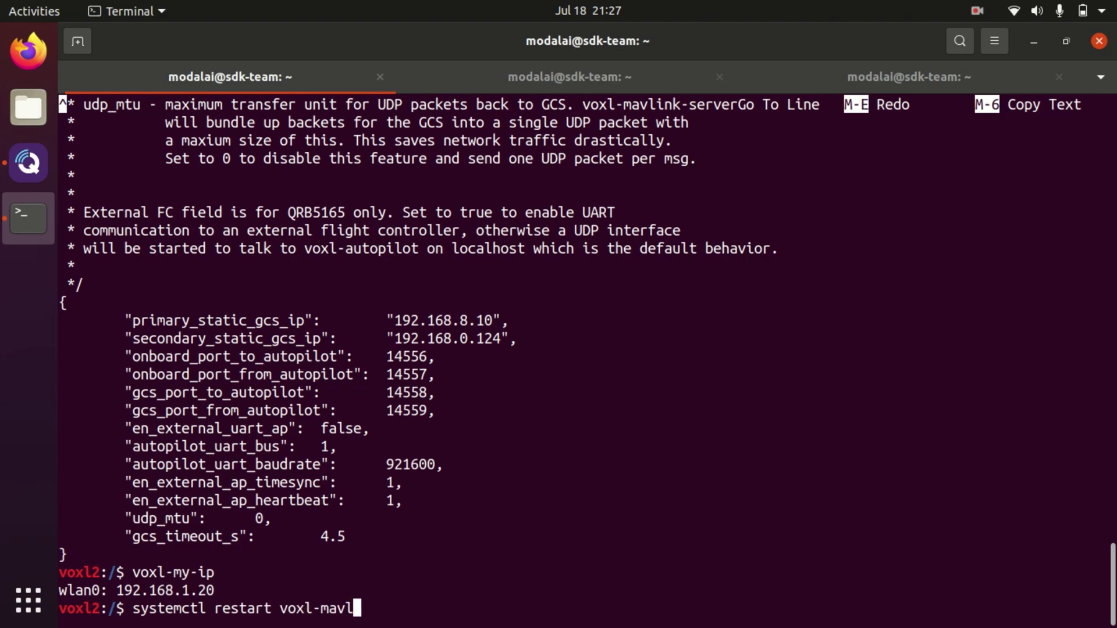
{"action": "key", "text": "Return"}
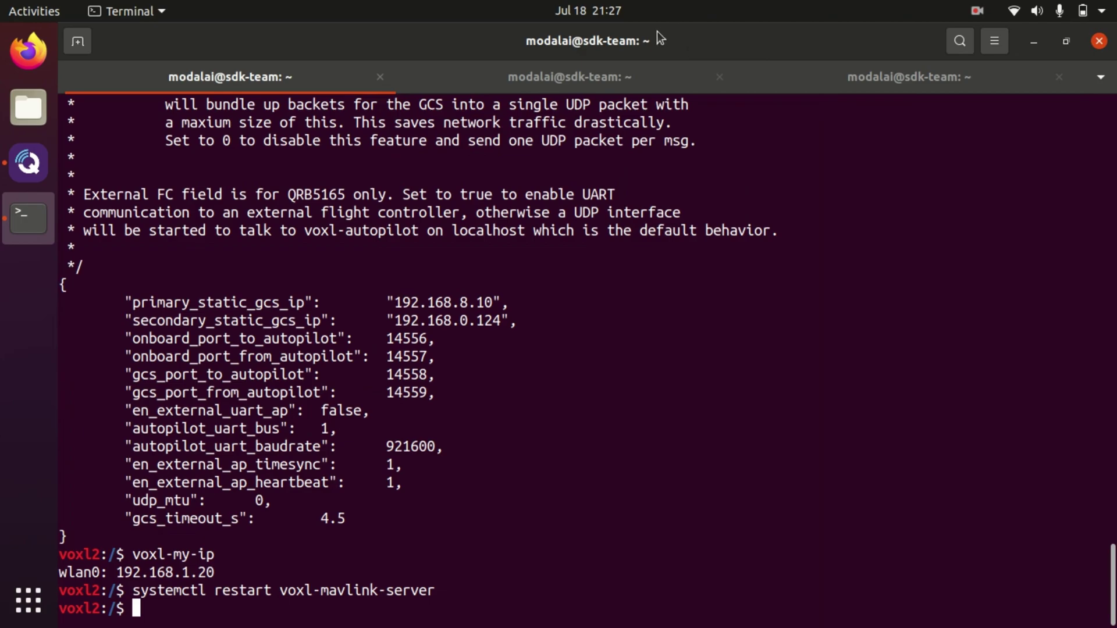
{"action": "left_click_drag", "start_coordinate": [668, 38], "coordinate": [58, 125]}
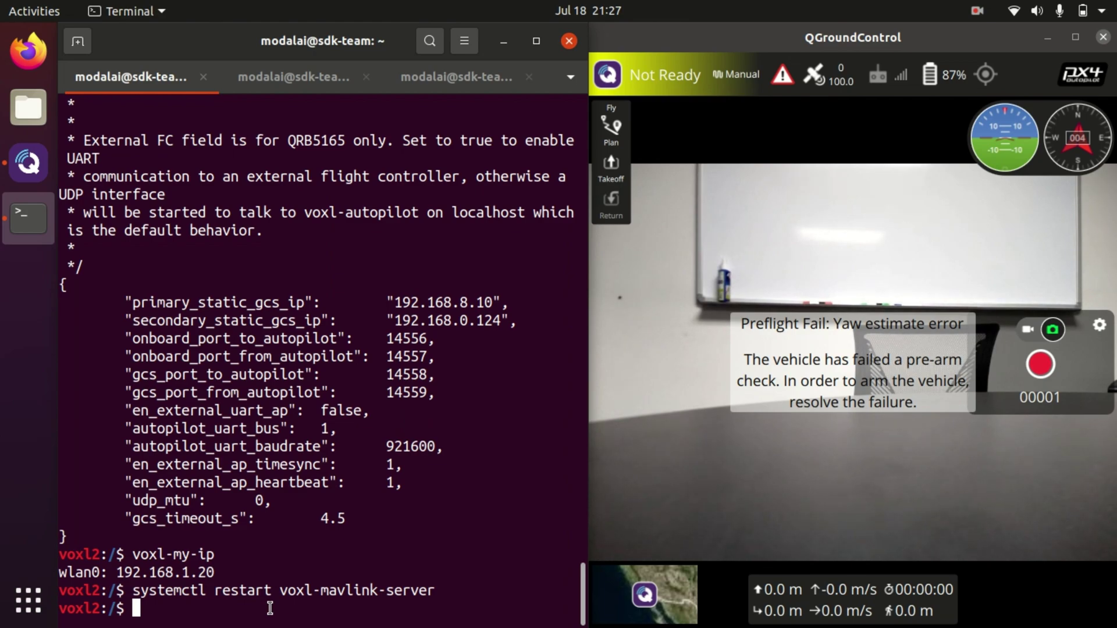
Step: Recall nano /etc/modalai/voxl-mavlink-server.conf from the shell history
{"action": "key", "text": "Up"}
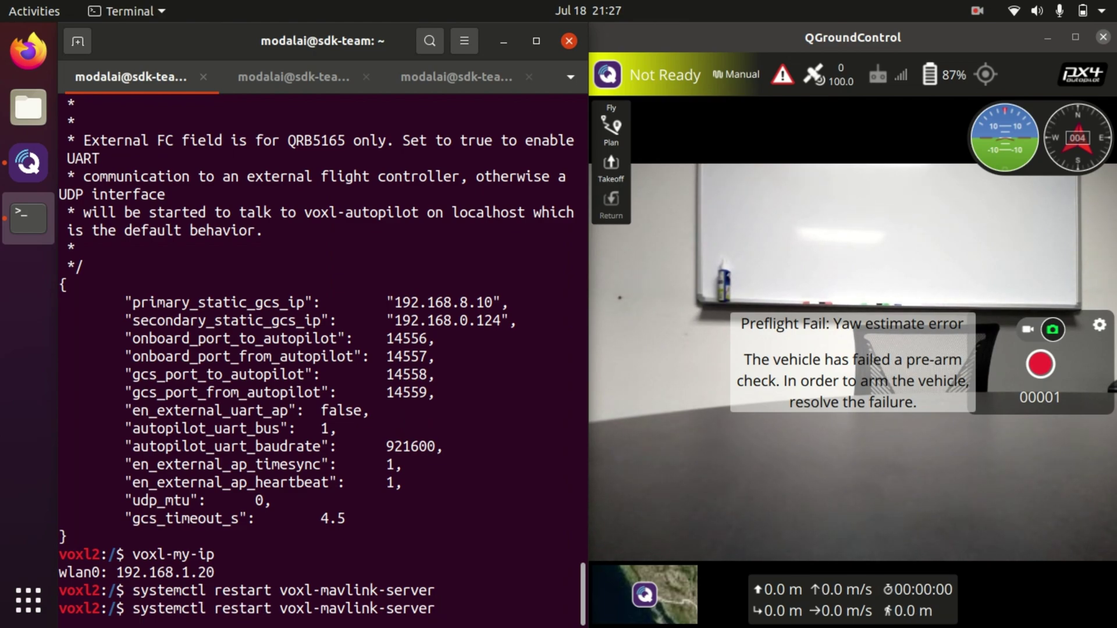
{"action": "key", "text": "Up"}
{"action": "key", "text": "Up"}
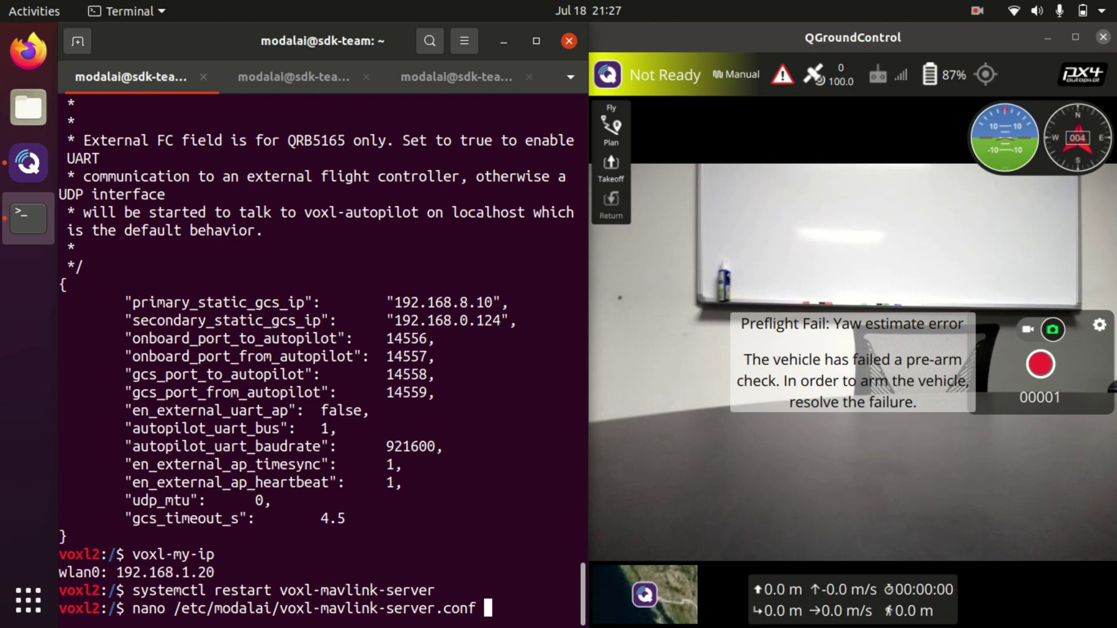
Step: Set secondary_static_gcs_ip to 192.168.8.11 in voxl-mavlink-server.conf, save, and exit nano
{"action": "double_click", "coordinate": [542, 40]}
{"action": "key", "text": "Return"}
{"action": "key", "text": "Down"}
{"action": "key", "text": "Down"}
{"action": "key", "text": "Down"}
{"action": "key", "text": "Down"}
{"action": "key", "text": "Down"}
{"action": "key", "text": "Down"}
{"action": "key", "text": "Down"}
{"action": "key", "text": "Down"}
{"action": "key", "text": "Down"}
{"action": "key", "text": "Down"}
{"action": "key", "text": "Down"}
{"action": "key", "text": "Down"}
{"action": "key", "text": "Down"}
{"action": "key", "text": "Down"}
{"action": "key", "text": "Down"}
{"action": "key", "text": "Down"}
{"action": "key", "text": "Down"}
{"action": "key", "text": "Down"}
{"action": "key", "text": "Down"}
{"action": "key", "text": "Down"}
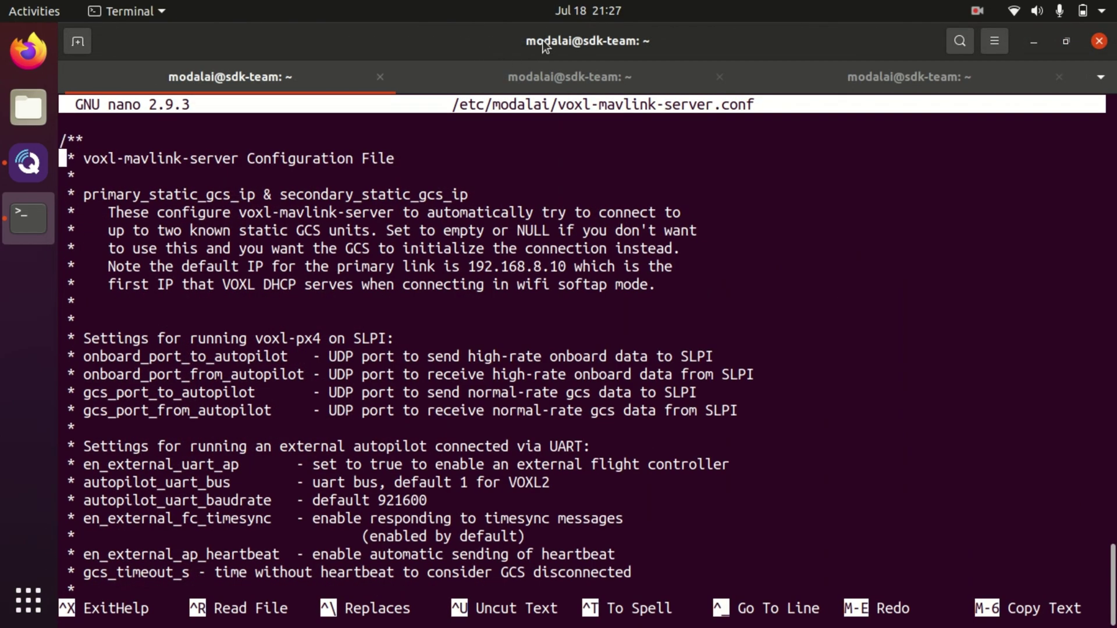
{"action": "key", "text": "Down"}
{"action": "key", "text": "Down"}
{"action": "key", "text": "Down"}
{"action": "key", "text": "Down"}
{"action": "key", "text": "Down"}
{"action": "key", "text": "Down"}
{"action": "key", "text": "Down"}
{"action": "key", "text": "Down"}
{"action": "key", "text": "Down"}
{"action": "key", "text": "Down"}
{"action": "key", "text": "Down"}
{"action": "key", "text": "Down"}
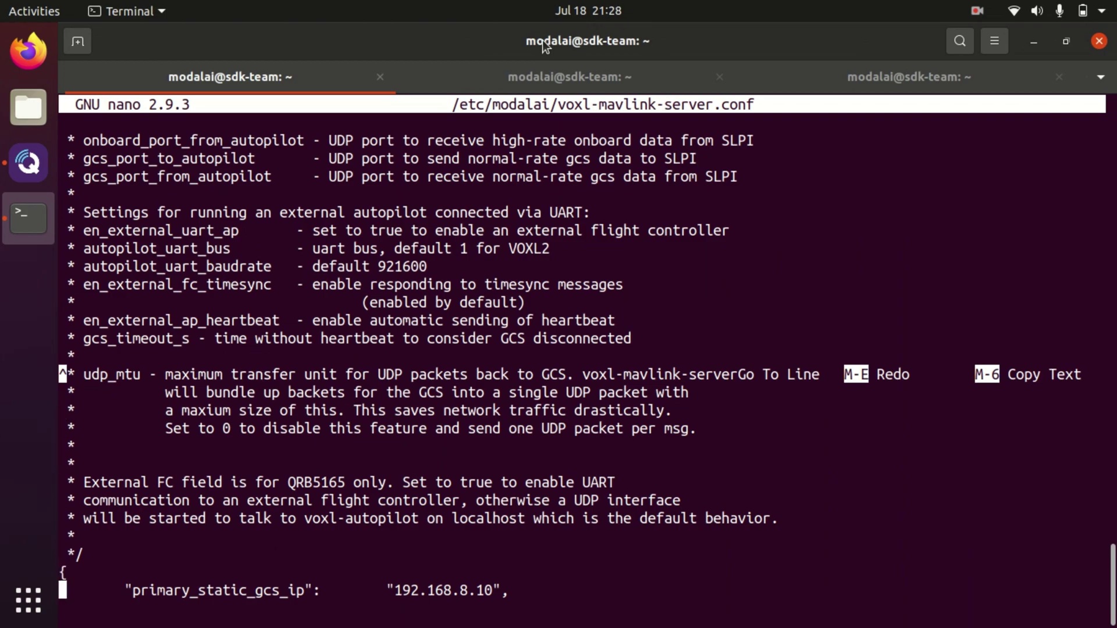
{"action": "key", "text": "Left"}
{"action": "key", "text": "Left"}
{"action": "key", "text": "Left"}
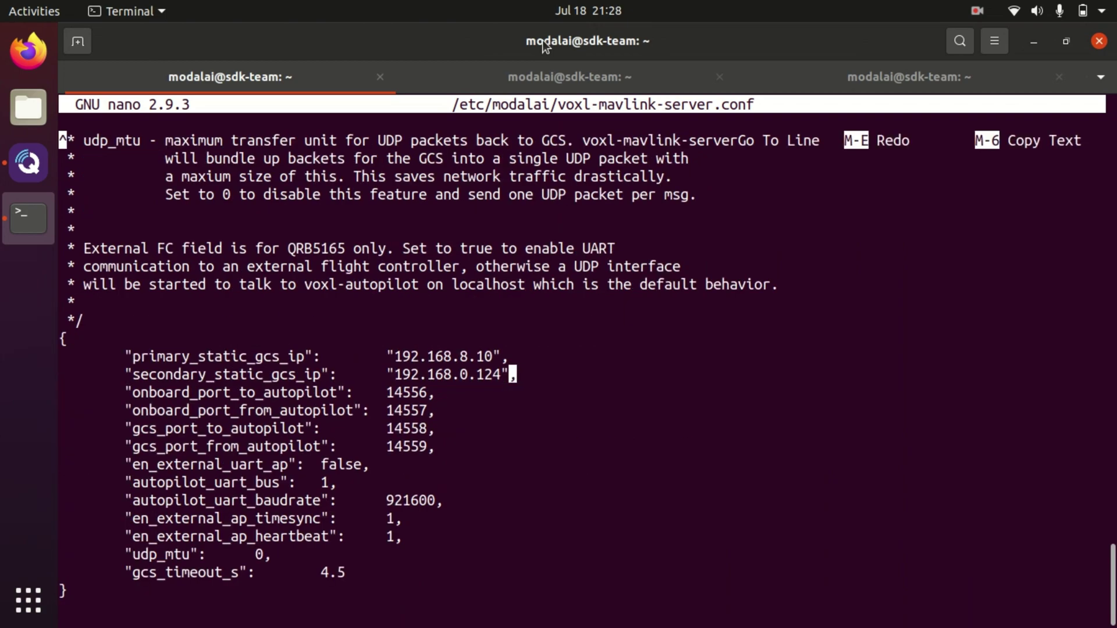
{"action": "key", "text": "BackSpace"}
{"action": "key", "text": "BackSpace"}
{"action": "key", "text": "BackSpace"}
{"action": "key", "text": "BackSpace"}
{"action": "key", "text": "BackSpace"}
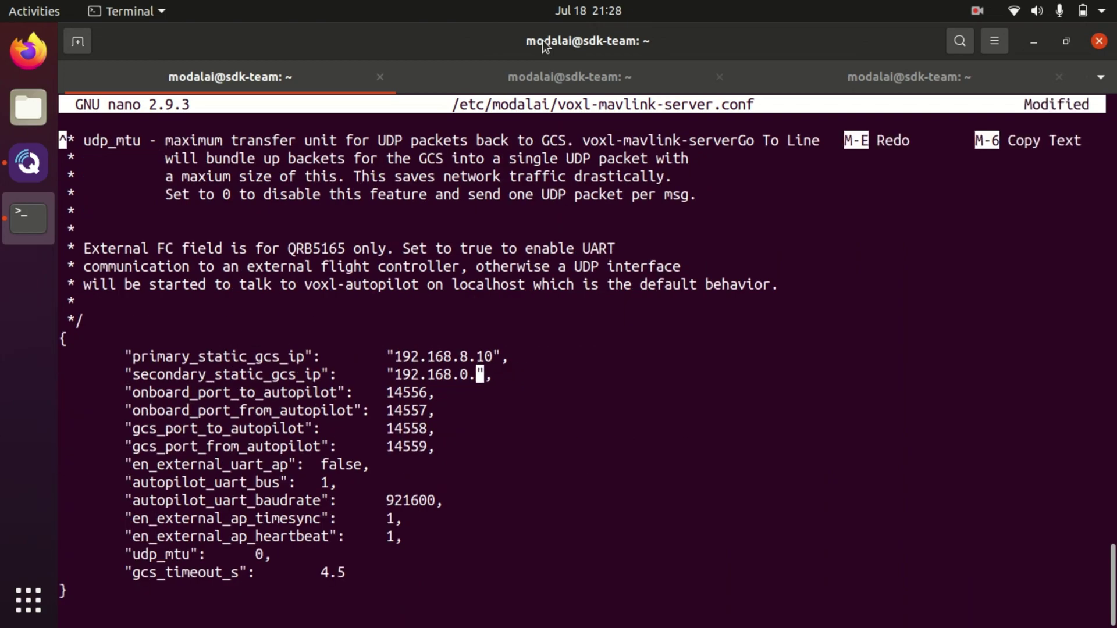
{"action": "type", "text": "8.11"}
{"action": "key", "text": "ctrl+o"}
{"action": "key", "text": "Return"}
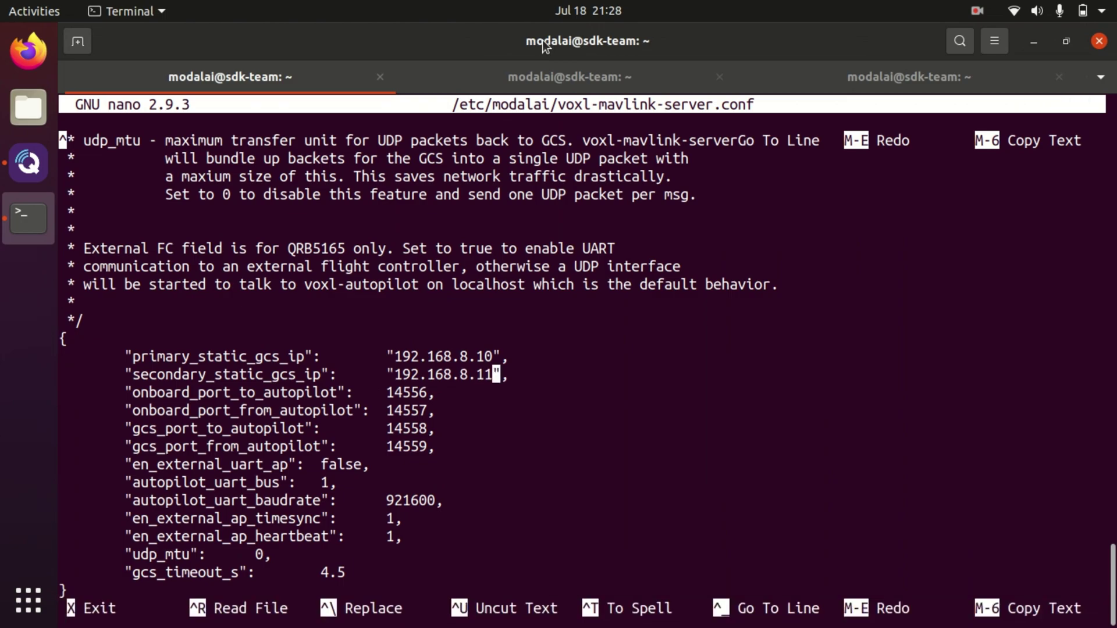
{"action": "key", "text": "ctrl+x"}
Step: Rerun systemctl restart voxl-mavlink-server and restore the terminal to half screen
{"action": "key", "text": "Up"}
{"action": "key", "text": "Up"}
{"action": "key", "text": "Down"}
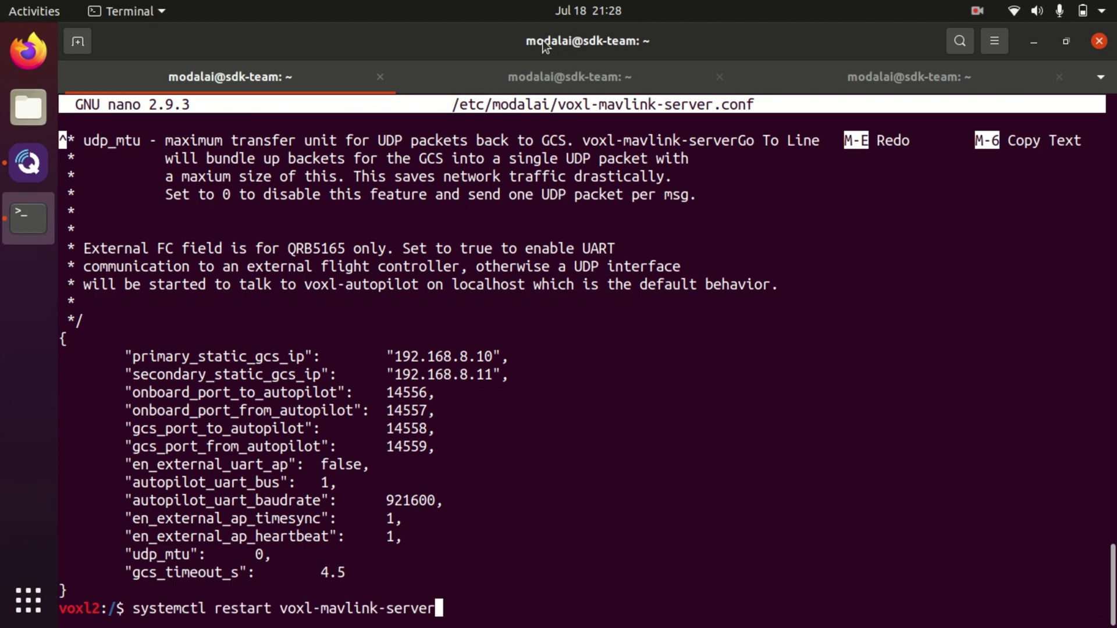
{"action": "key", "text": "Return"}
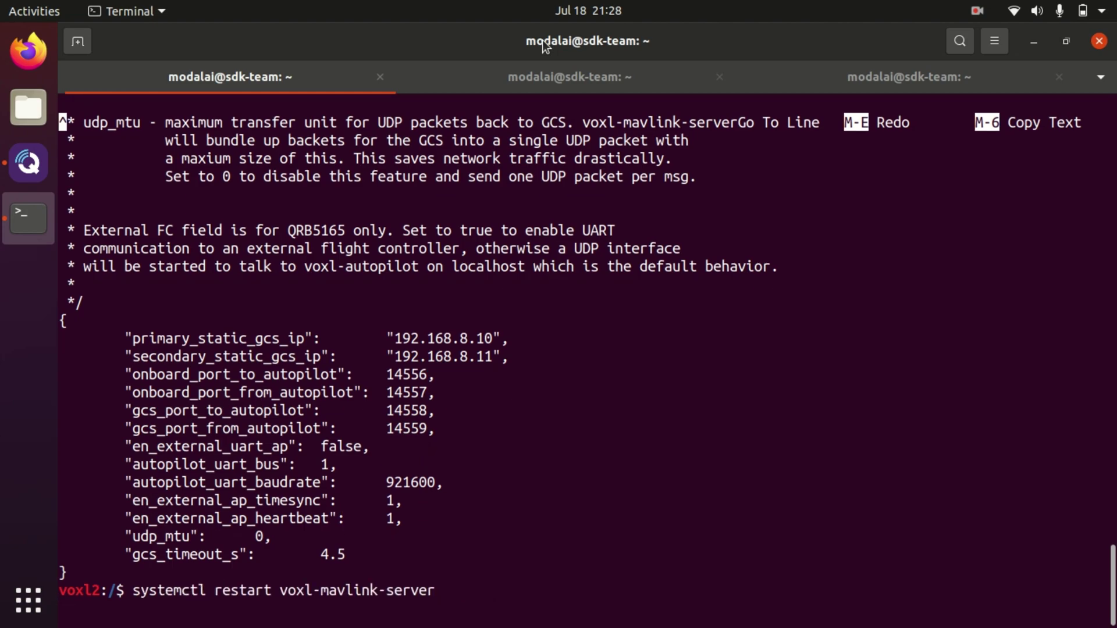
{"action": "double_click", "coordinate": [544, 46]}
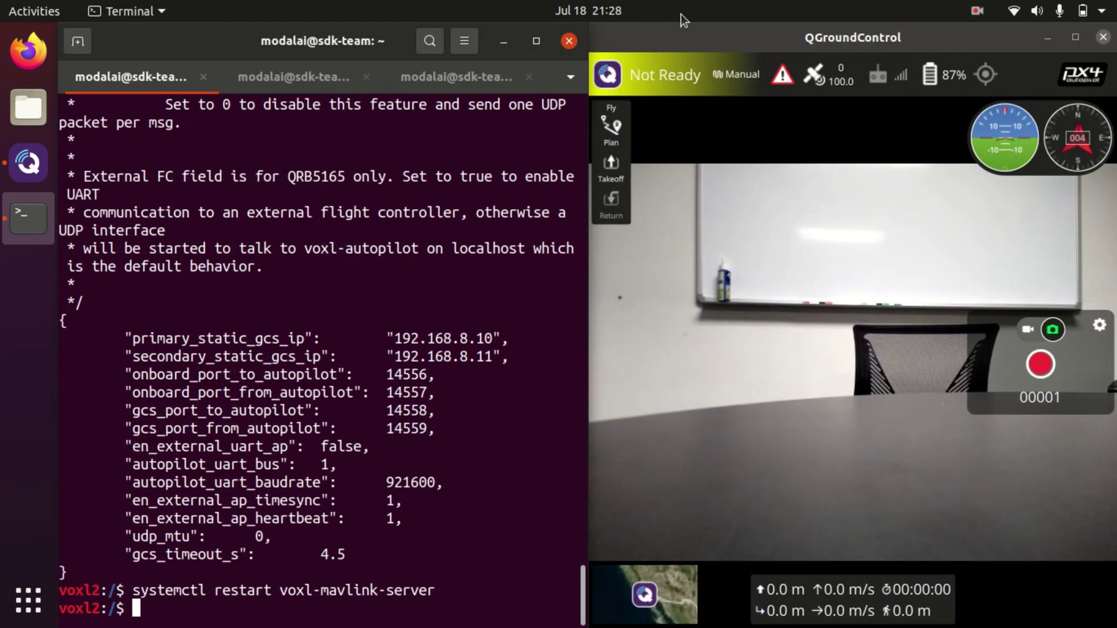
Step: Close QGroundControl, restart voxl-mavlink-server again, and relaunch QGroundControl from the desktop
{"action": "left_click", "coordinate": [1104, 37]}
{"action": "left_click", "coordinate": [1019, 353]}
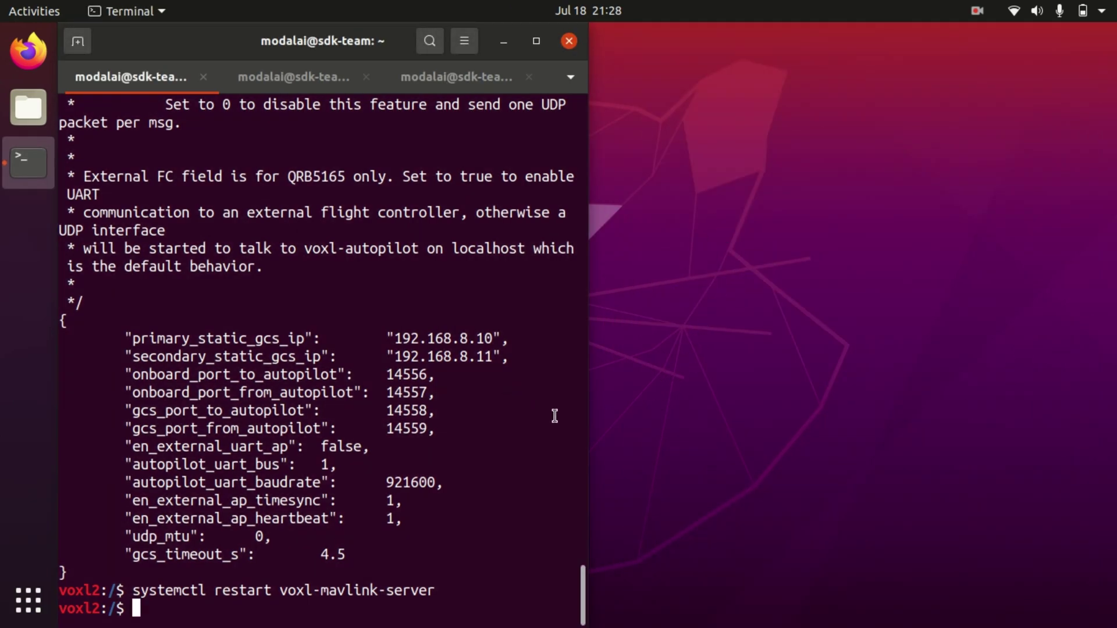
{"action": "key", "text": "Up"}
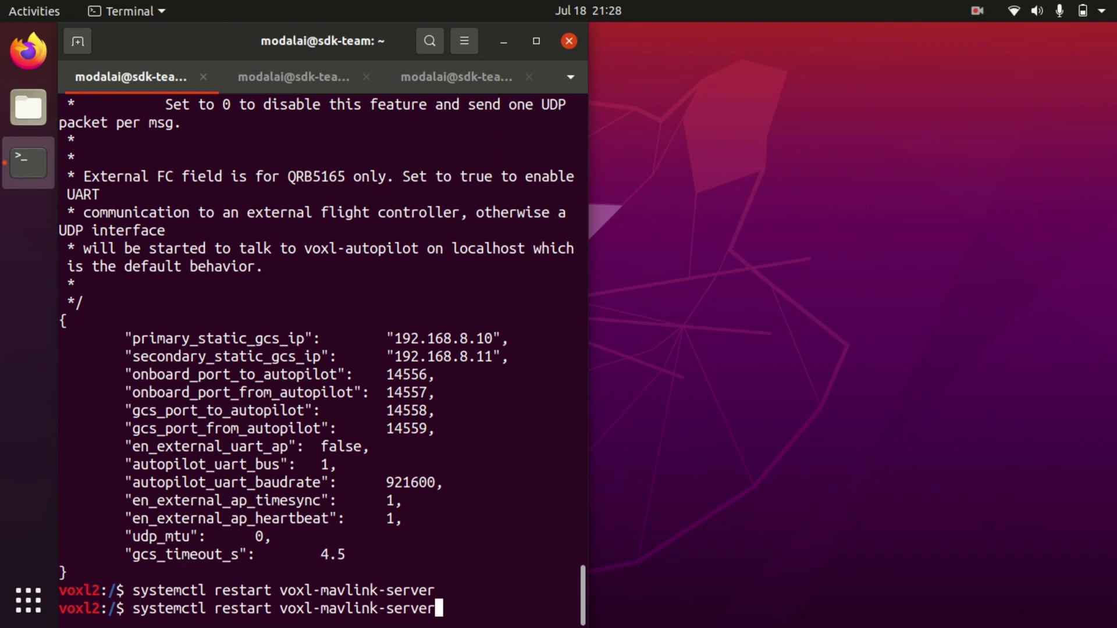
{"action": "key", "text": "Return"}
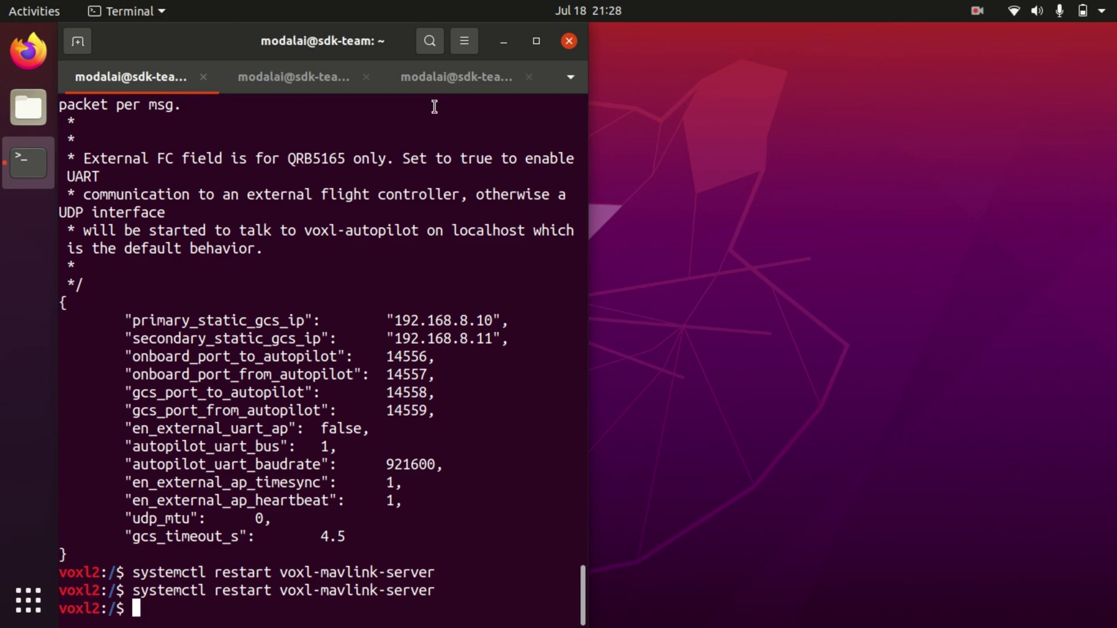
{"action": "left_click_drag", "start_coordinate": [337, 37], "coordinate": [538, 143]}
{"action": "left_click", "coordinate": [108, 245]}
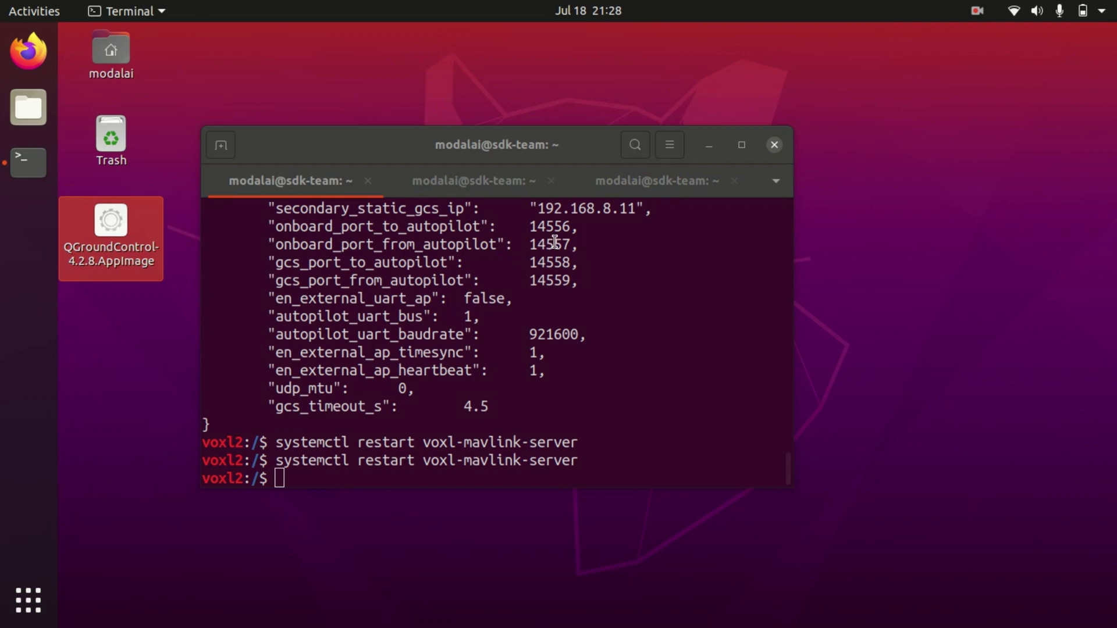
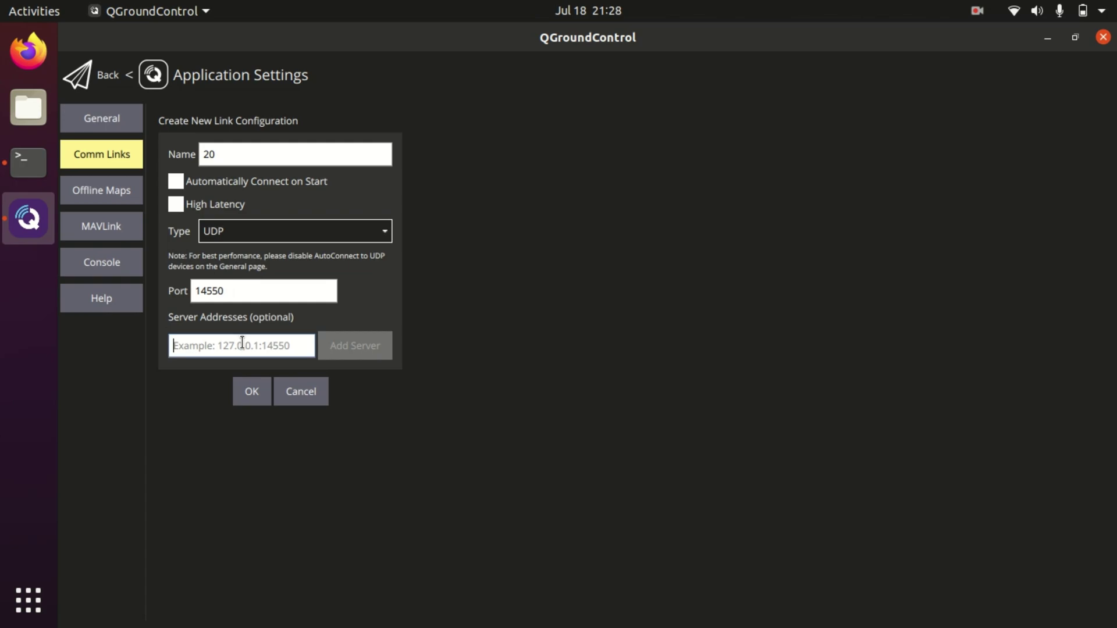
Step: Add 192.168.1.20 (port 14550) to the server addresses of link 20
{"action": "type", "text": "192.168"}
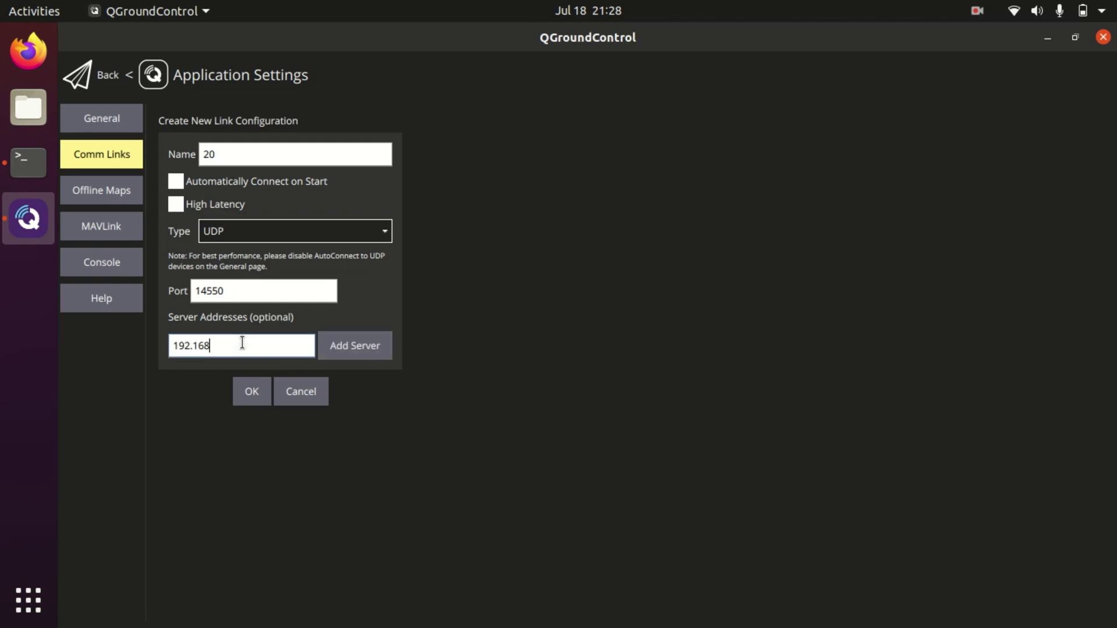
{"action": "type", "text": ".1.20"}
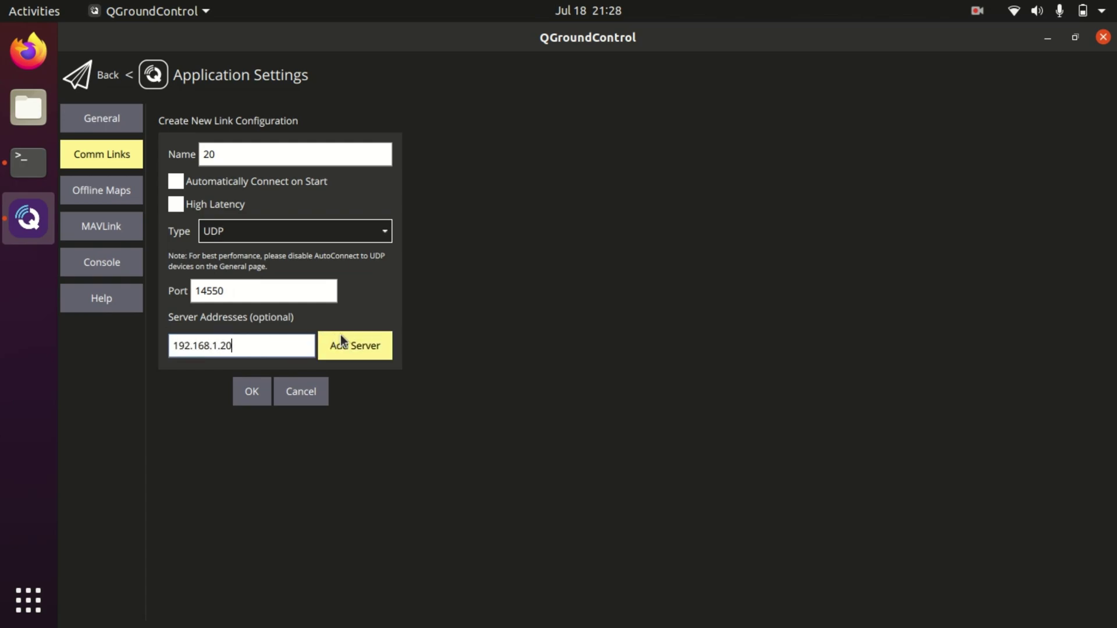
{"action": "left_click", "coordinate": [364, 348]}
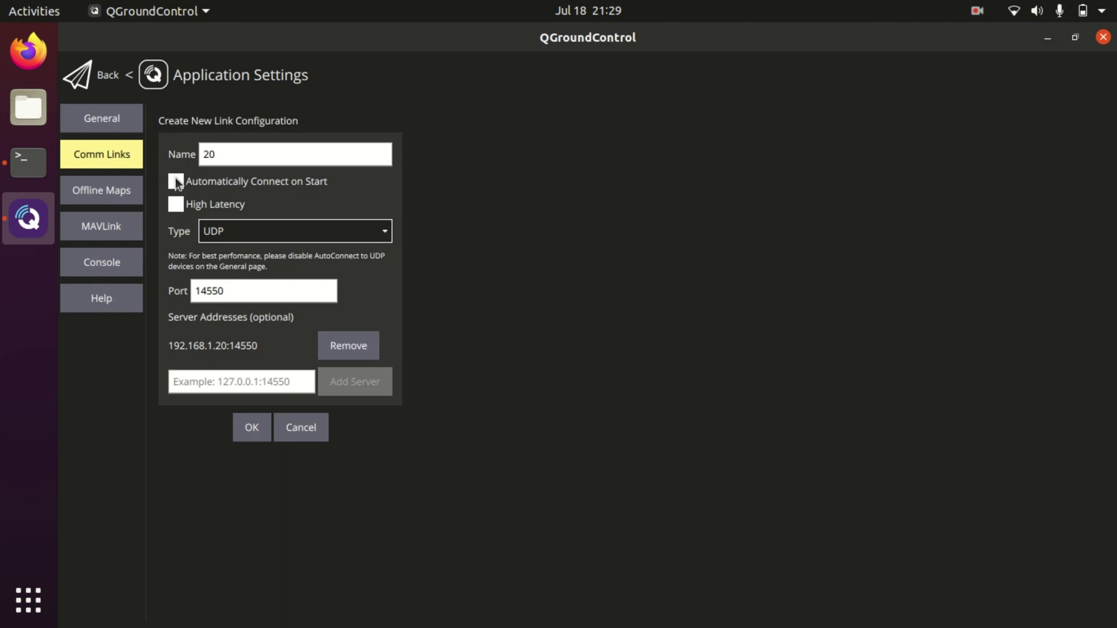
Step: Save the UDP link 20, select it in the Comm Links list, and connect it
{"action": "left_click", "coordinate": [250, 428]}
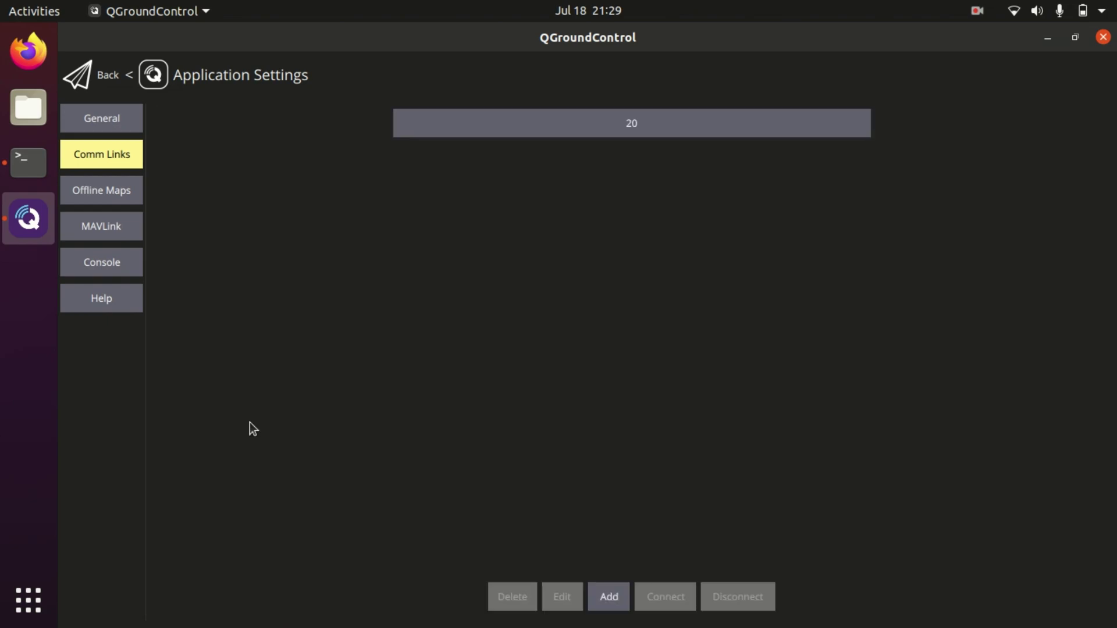
{"action": "left_click", "coordinate": [690, 116]}
{"action": "left_click", "coordinate": [680, 124]}
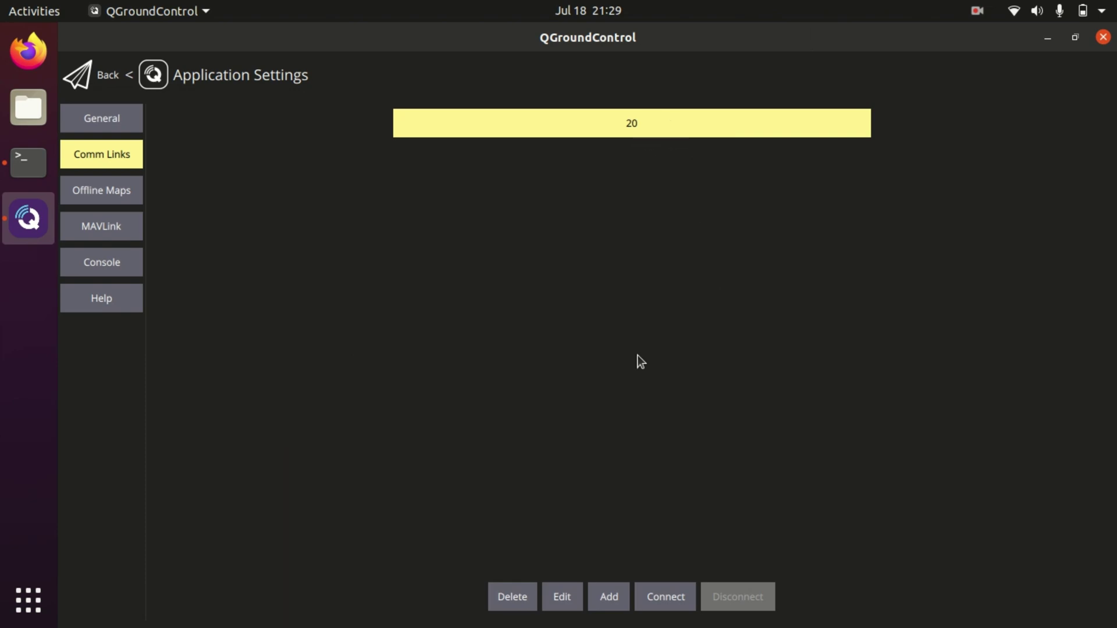
{"action": "left_click", "coordinate": [672, 597]}
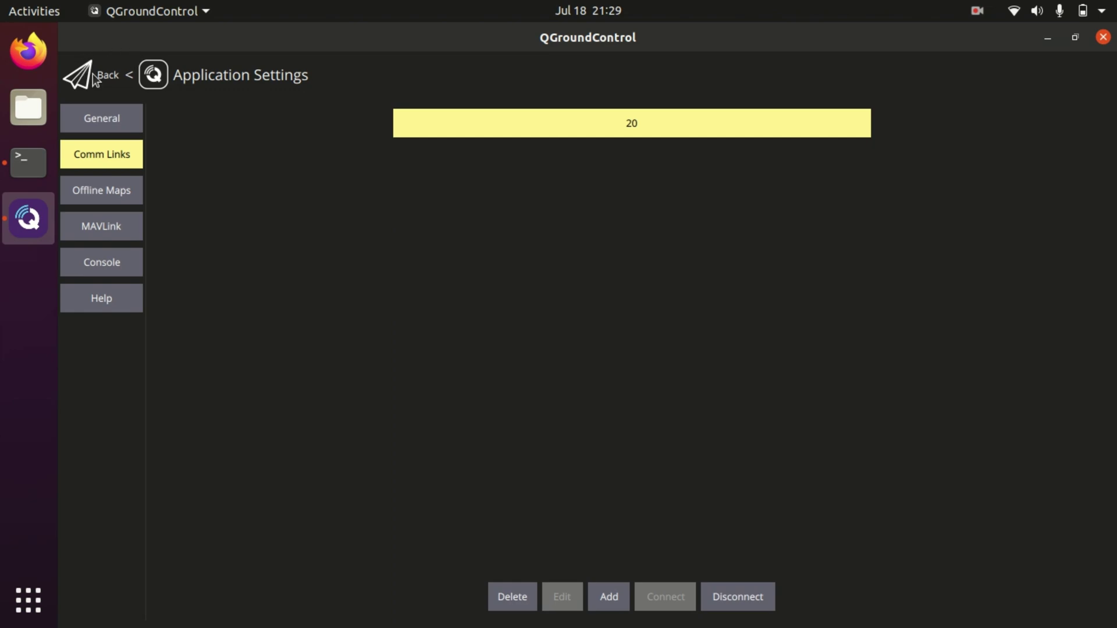
Step: Leave Application Settings for the Fly view and reposition the application window
{"action": "left_click", "coordinate": [92, 74]}
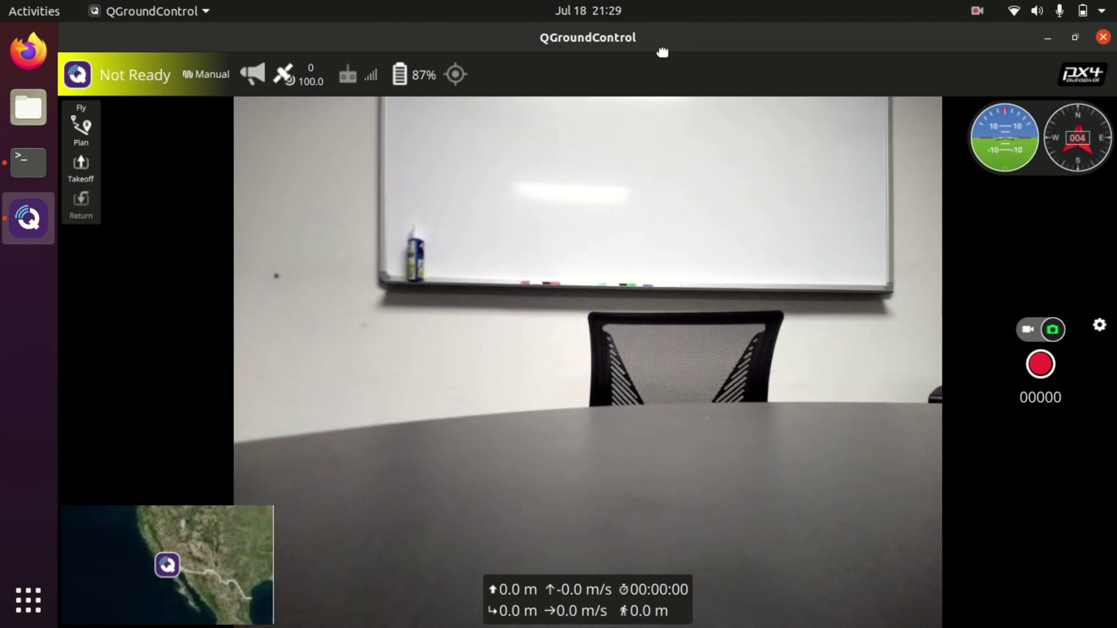
{"action": "left_click_drag", "start_coordinate": [672, 39], "coordinate": [737, 6]}
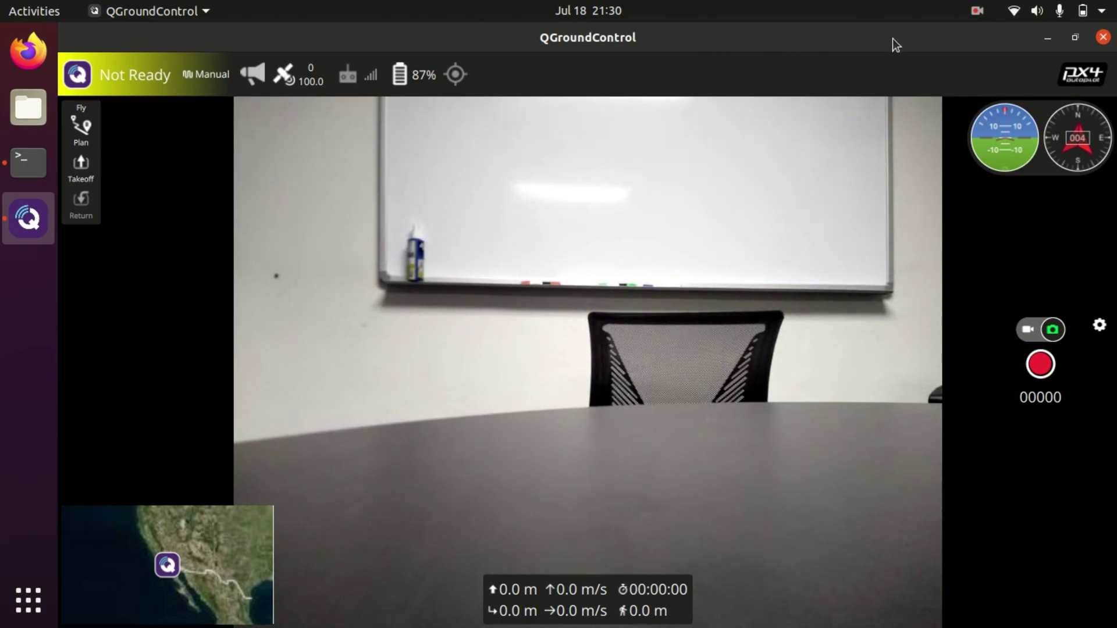
{"action": "left_click", "coordinate": [978, 11]}
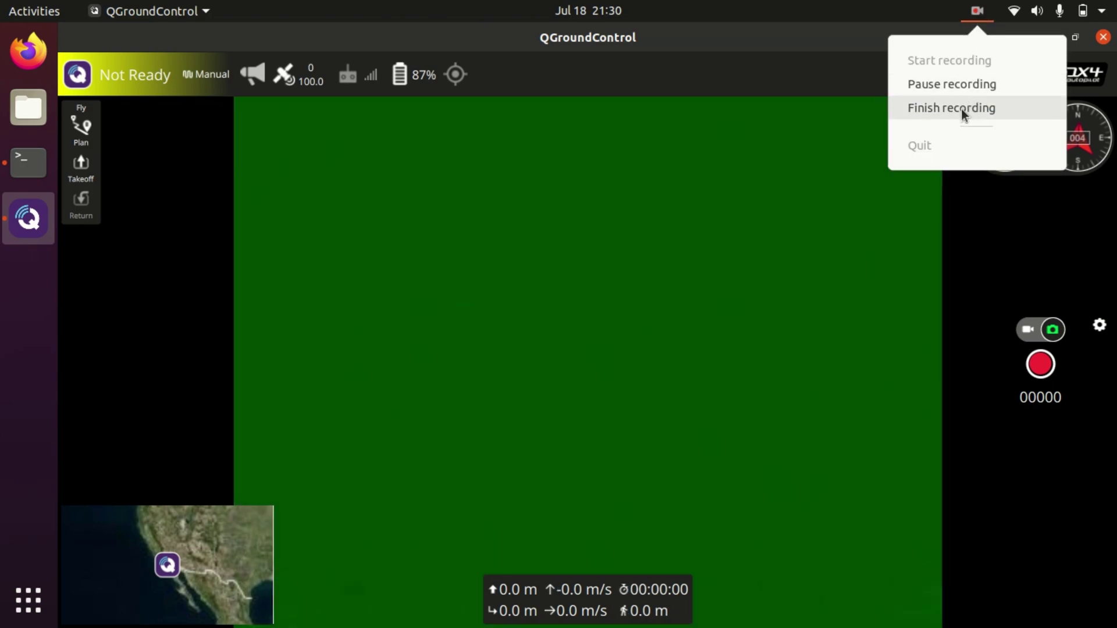